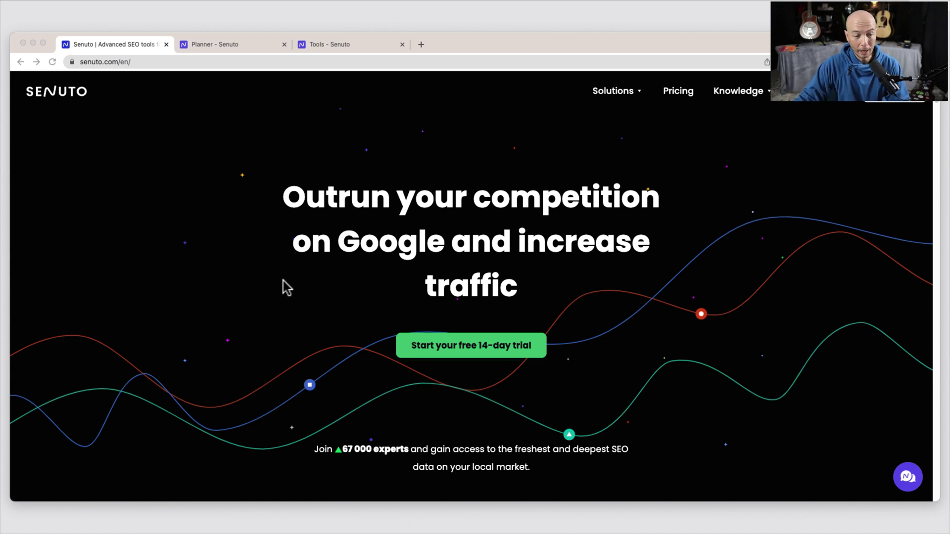
Step: Bring the browser forward and switch to the Senuto Planner tab
left_click(36, 276)
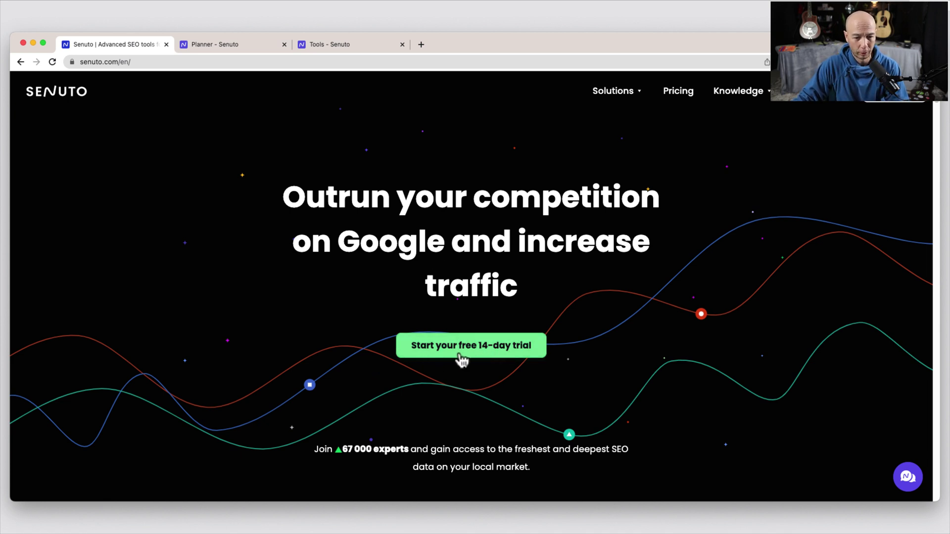
left_click(245, 46)
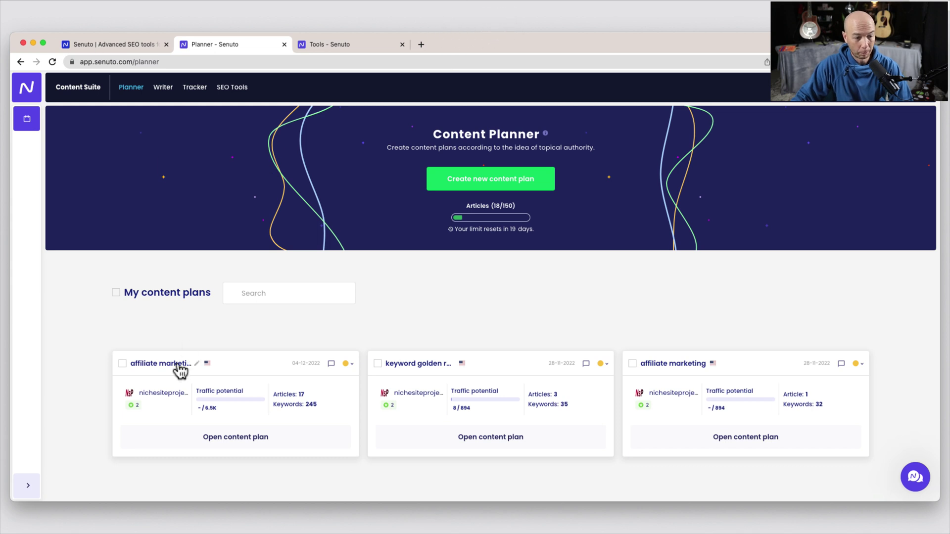
Step: View the Content Suite overview, then return to the My content plans list
left_click(84, 88)
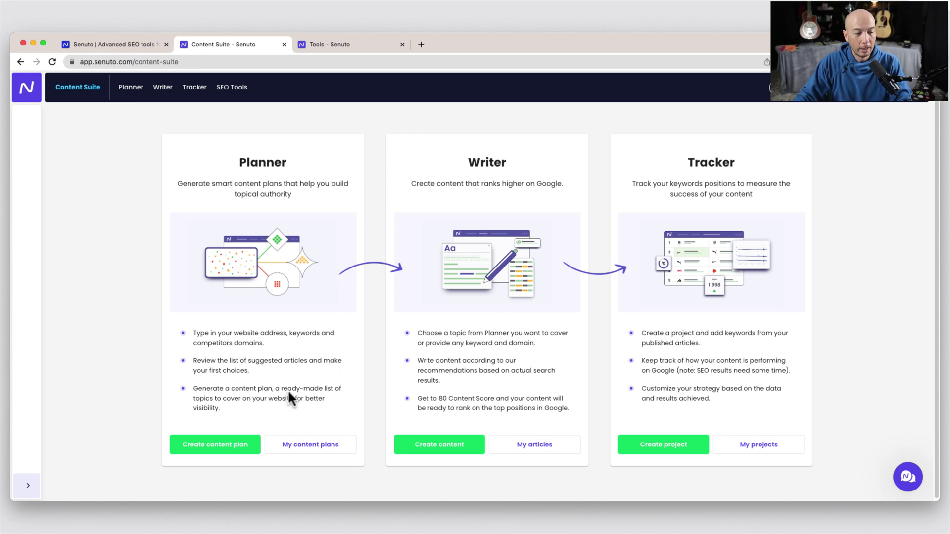
left_click(295, 451)
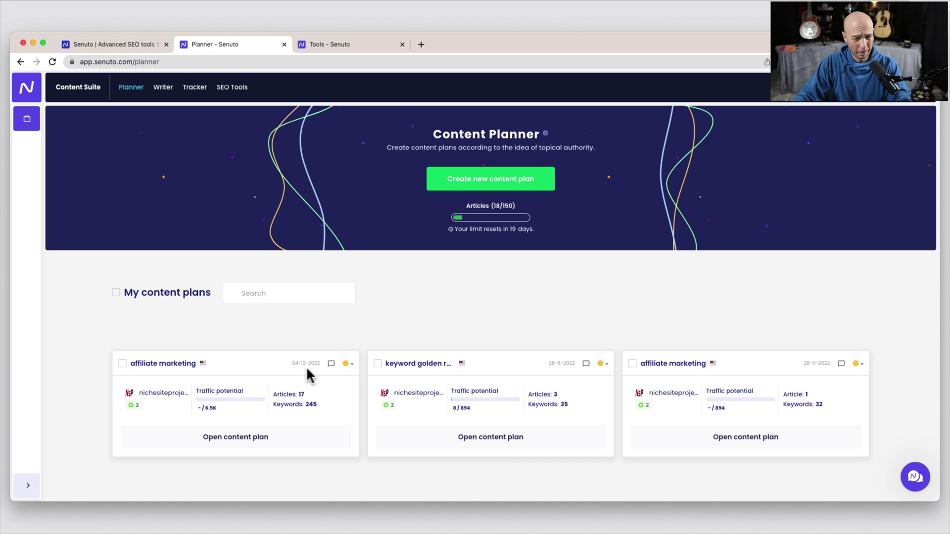
Step: Start a new content plan for the domain nichesiteproject.com
left_click(485, 187)
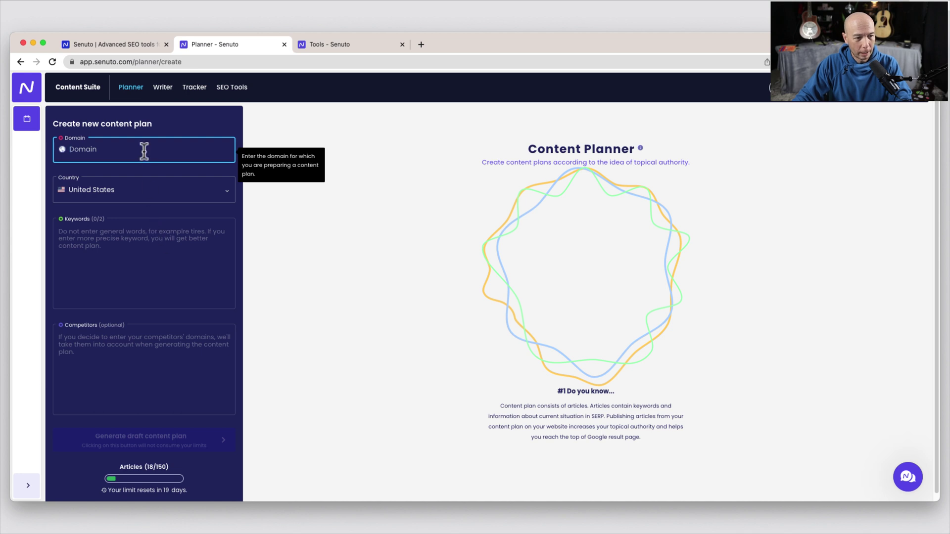
type("nichesiteproject.com")
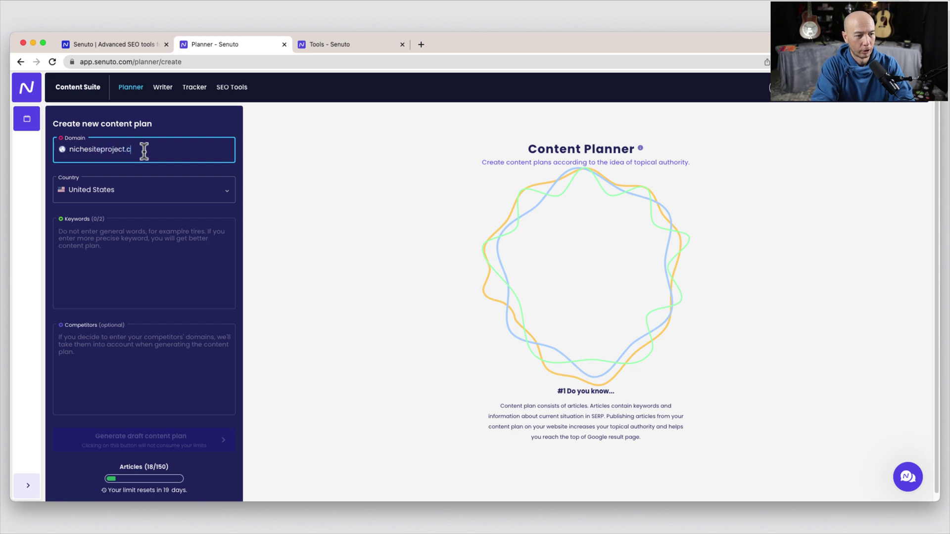
Step: Add keywords 'long tail keywords' and 'keyword research', skip competitors, and generate the draft plan
left_click(163, 290)
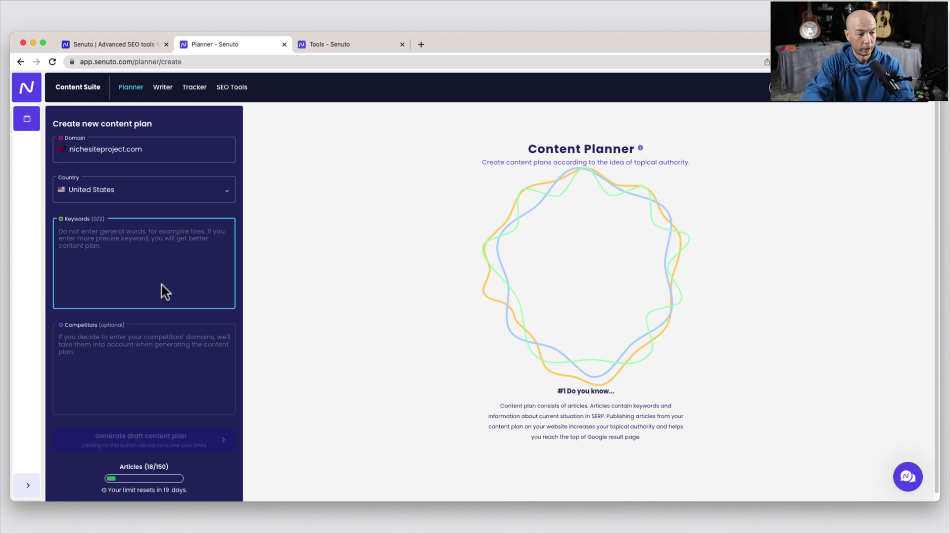
type("long")
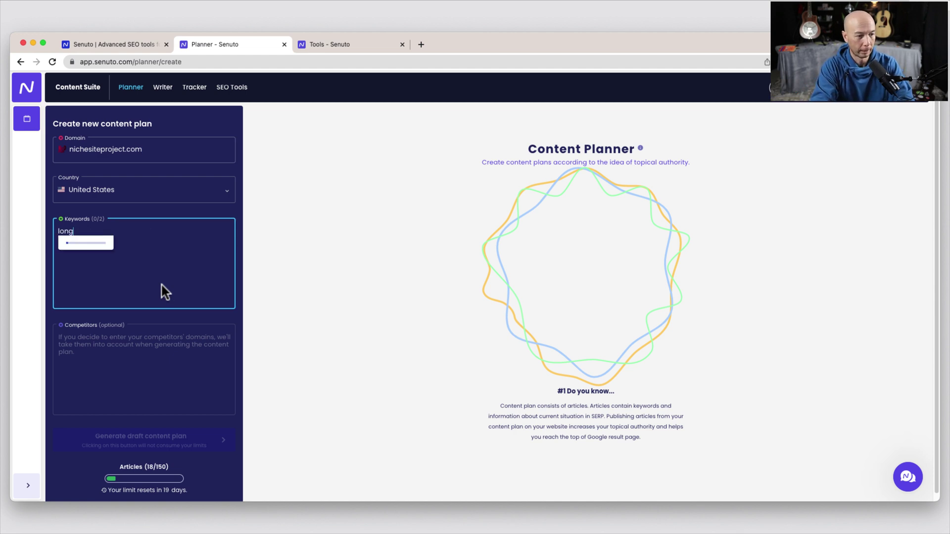
type(" tail keywords")
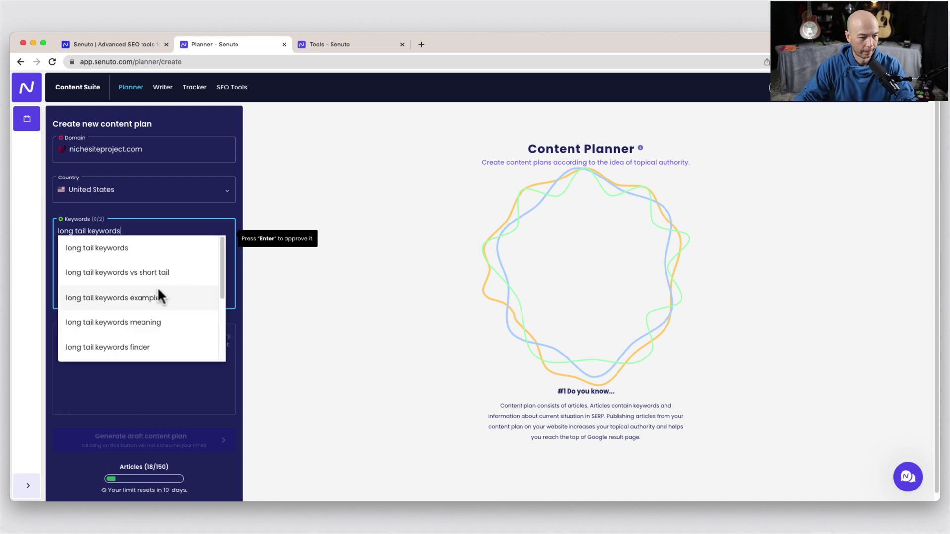
left_click(124, 249)
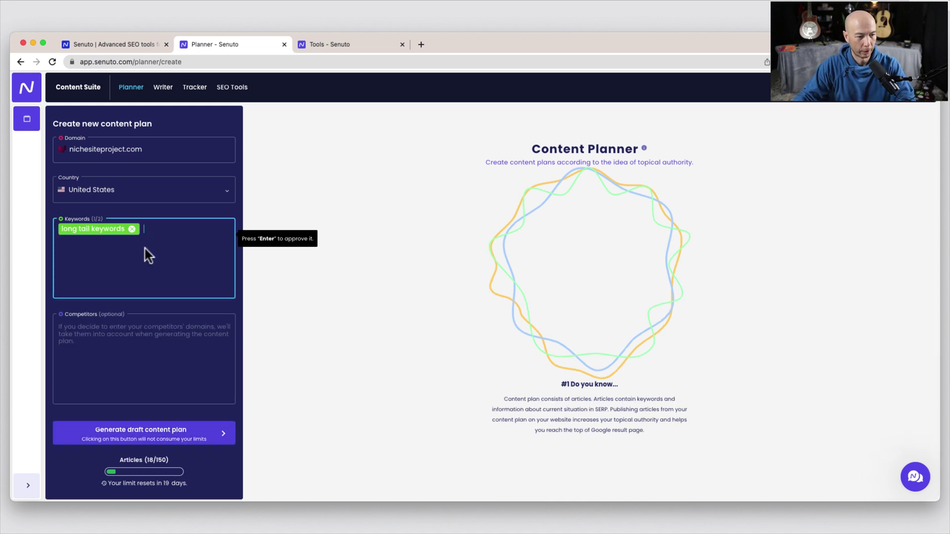
type("keyword research")
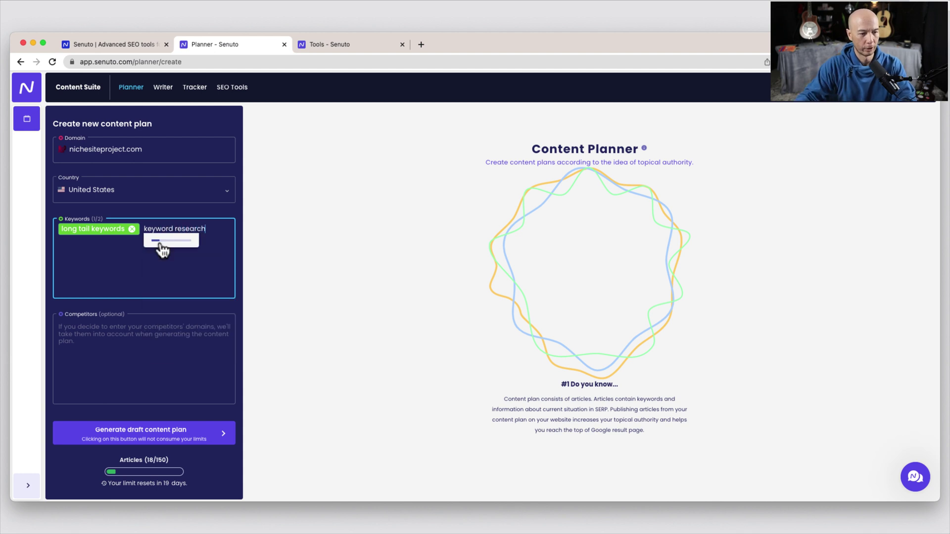
left_click(187, 252)
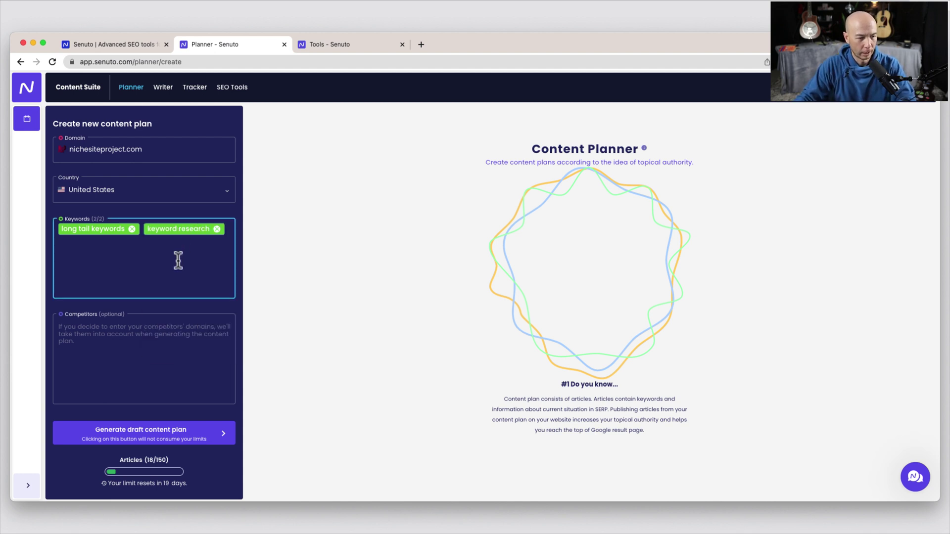
left_click(138, 337)
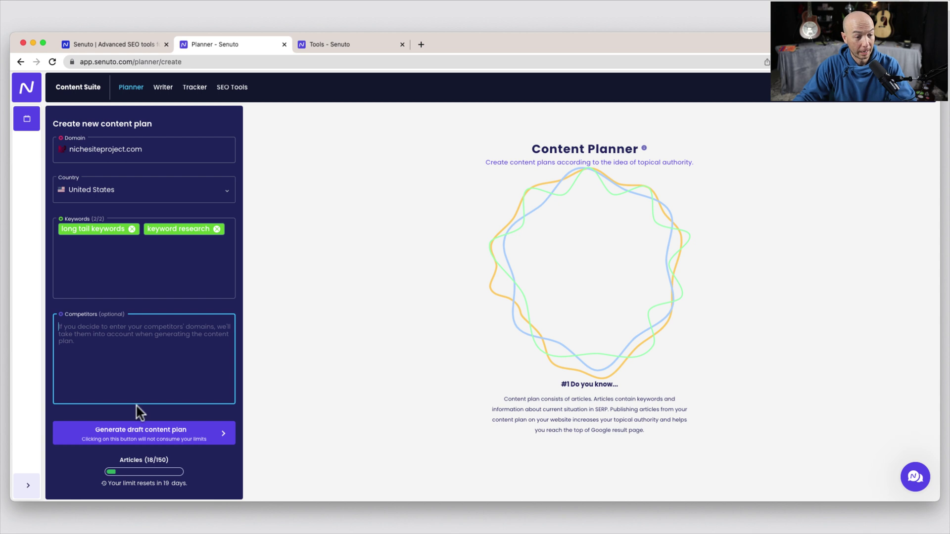
left_click(130, 438)
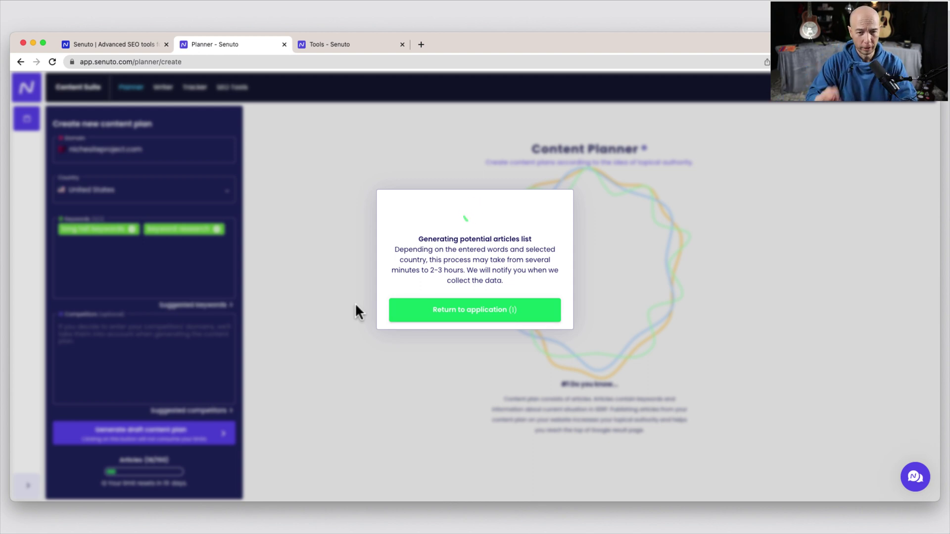
Step: Return to the plans list and scroll down to the new 'long tail keywords' draft
left_click(481, 310)
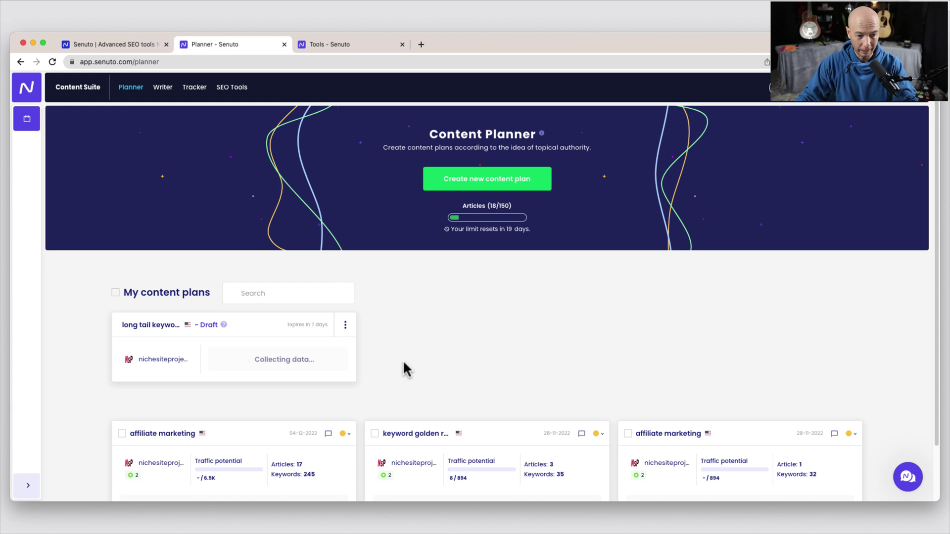
scroll(403, 362, "down", 1)
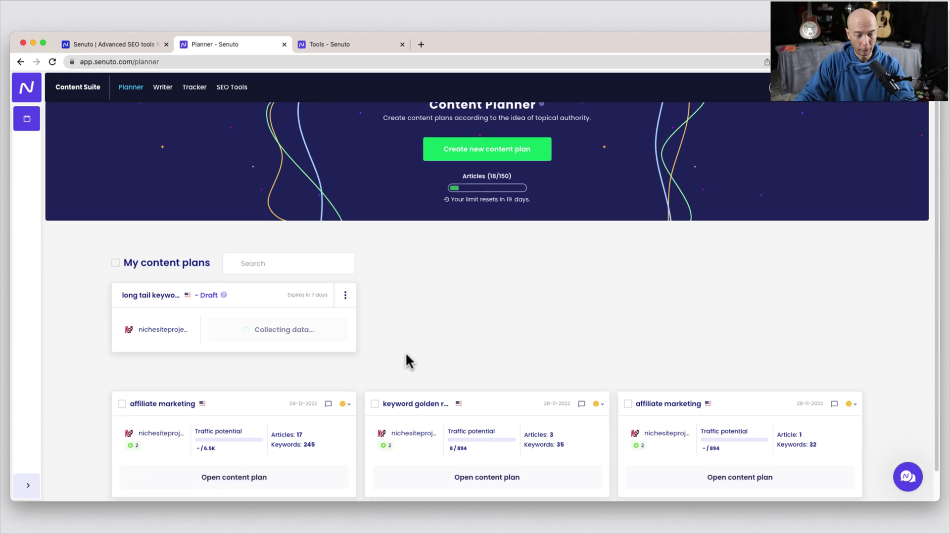
scroll(409, 346, "down", 1)
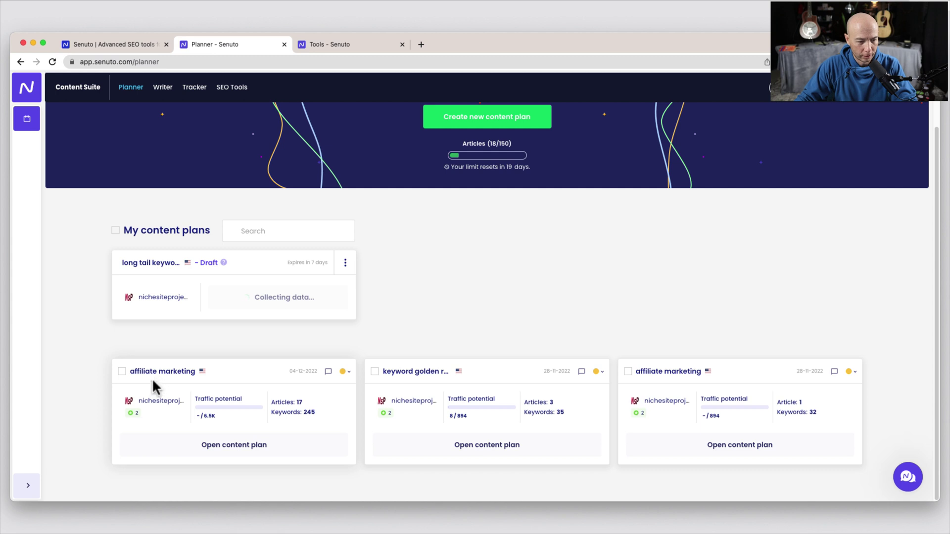
Step: Open the affiliate marketing content plan and scroll through its 17 suggested articles
left_click(208, 444)
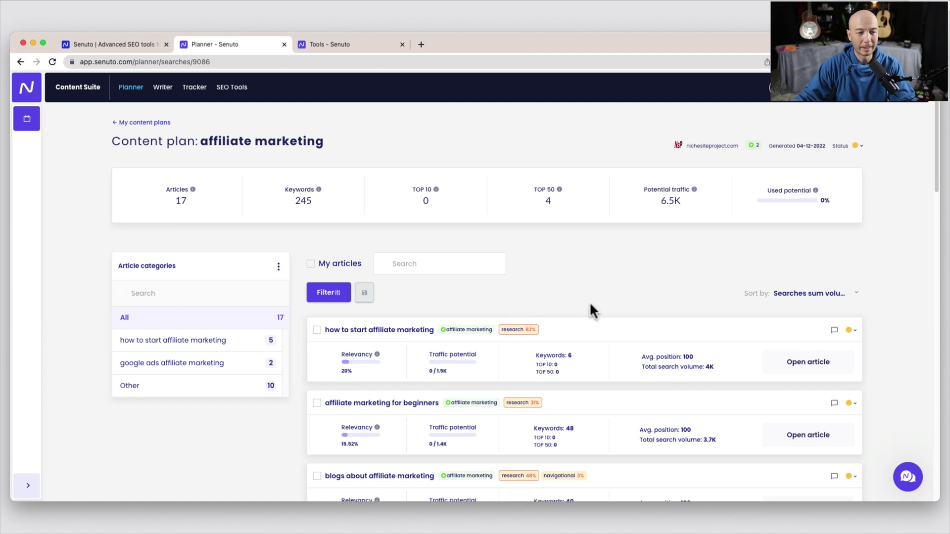
scroll(592, 287, "down", 3)
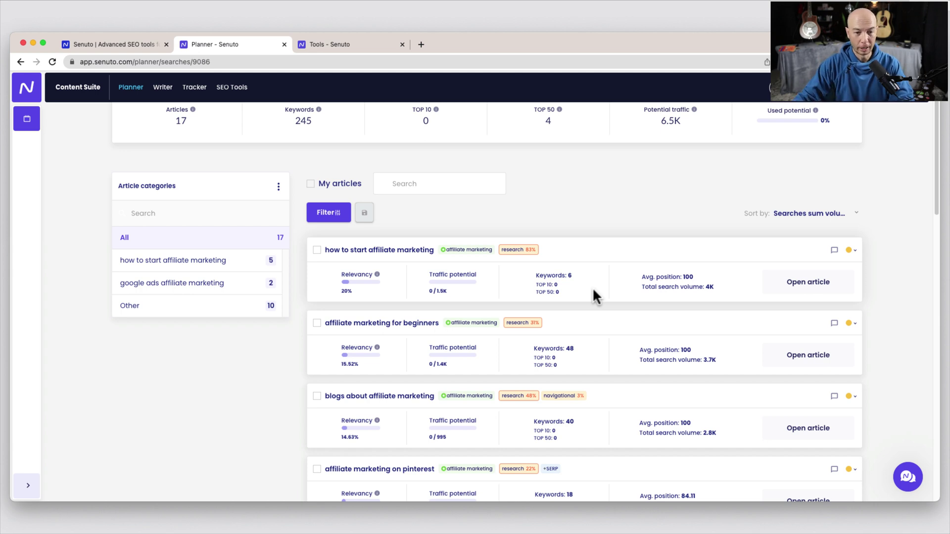
scroll(592, 287, "down", 1)
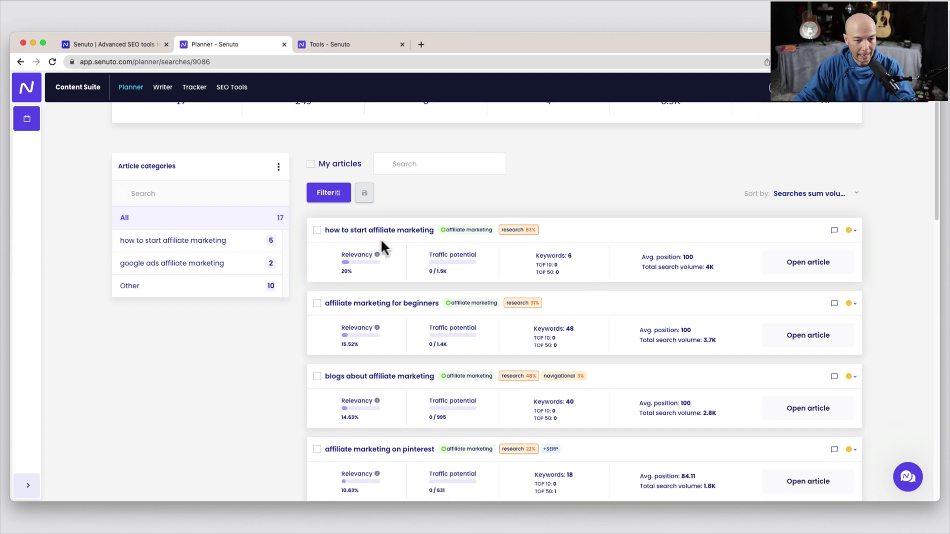
scroll(381, 240, "down", 3)
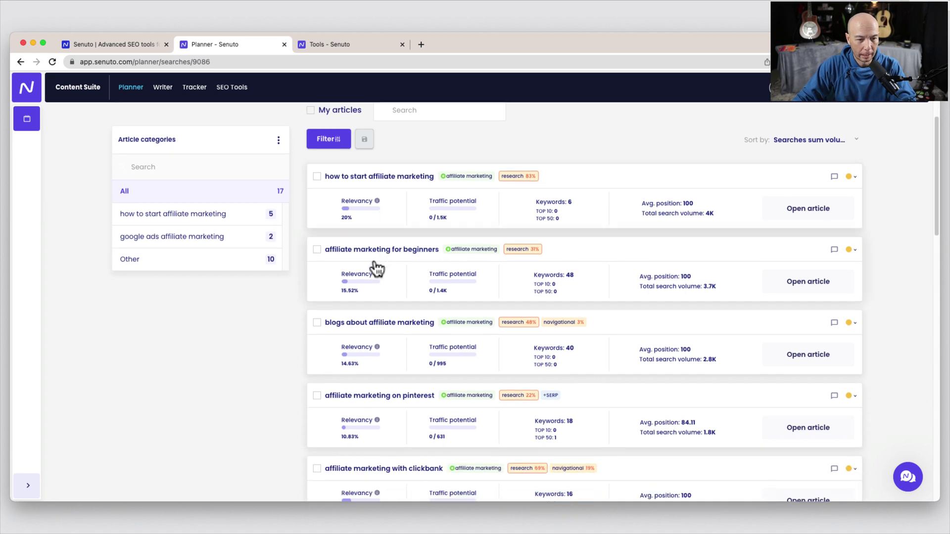
scroll(409, 254, "down", 1)
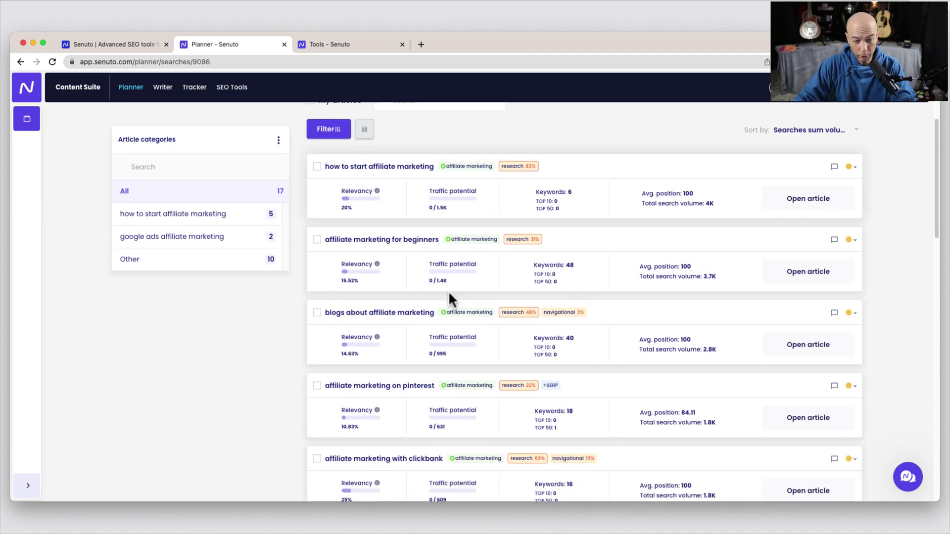
scroll(330, 354, "down", 6)
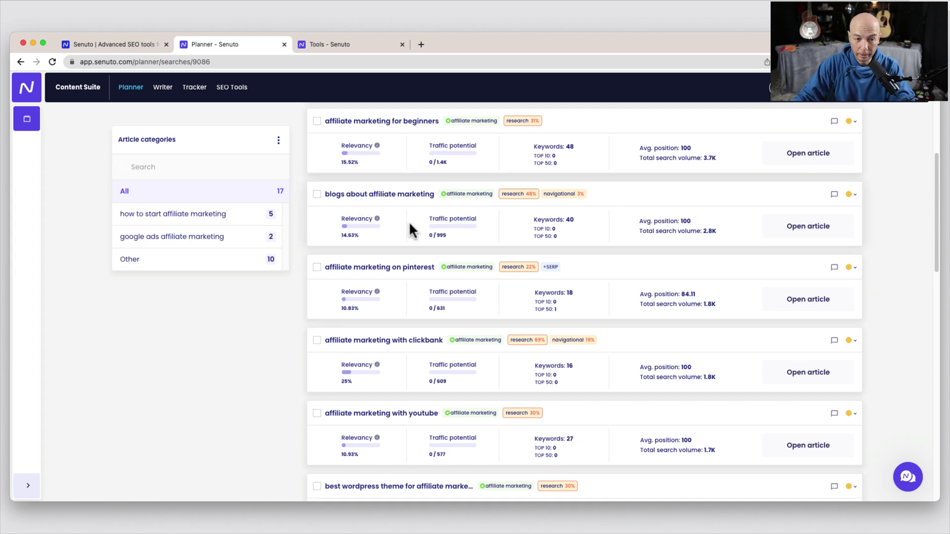
scroll(410, 227, "down", 3)
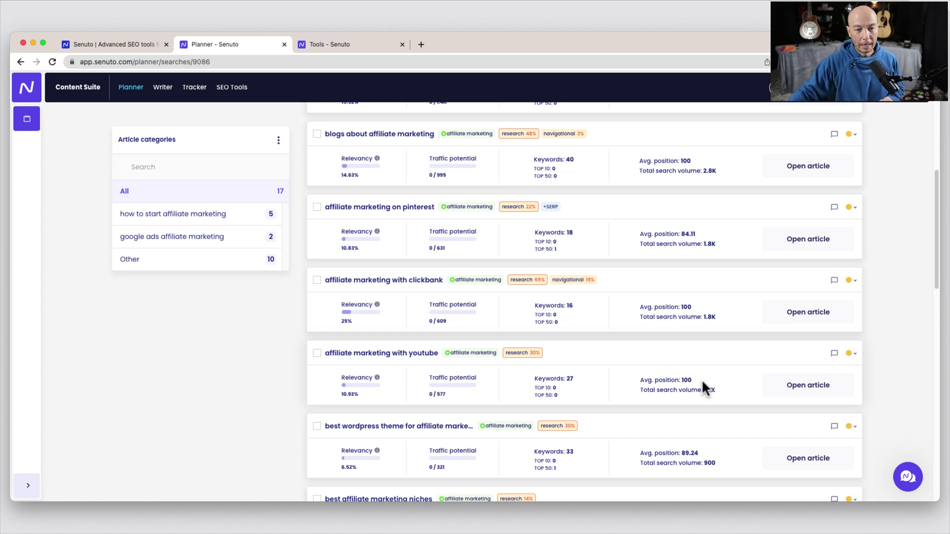
scroll(544, 404, "up", 1)
scroll(426, 373, "up", 4)
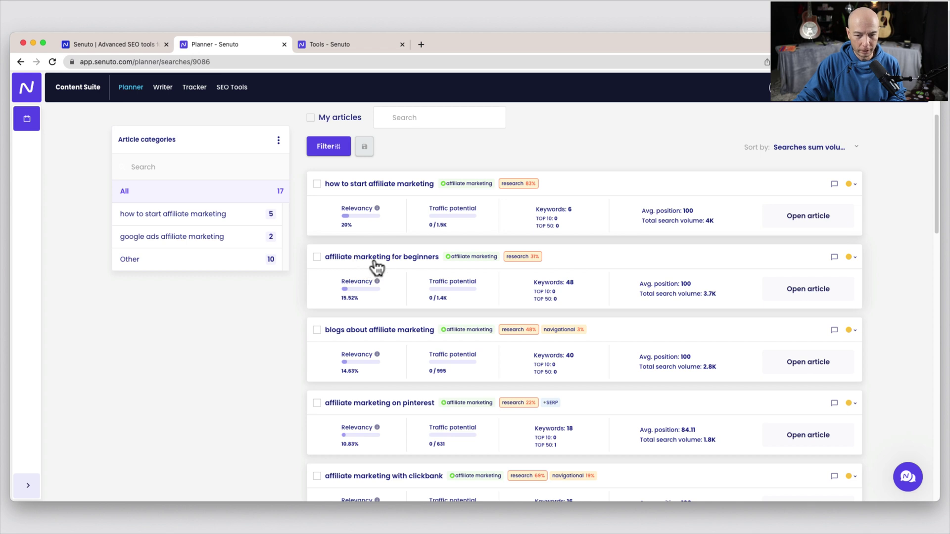
left_click(375, 261)
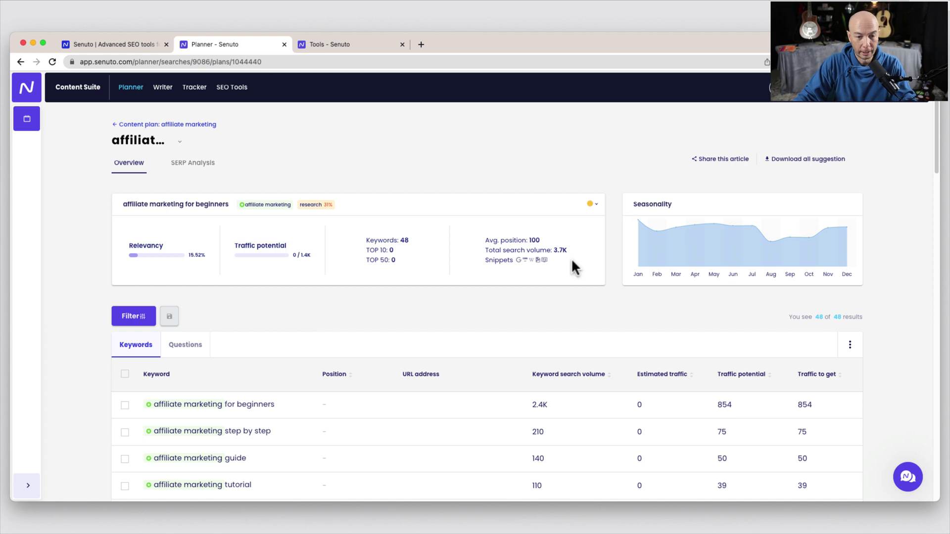
scroll(410, 305, "down", 5)
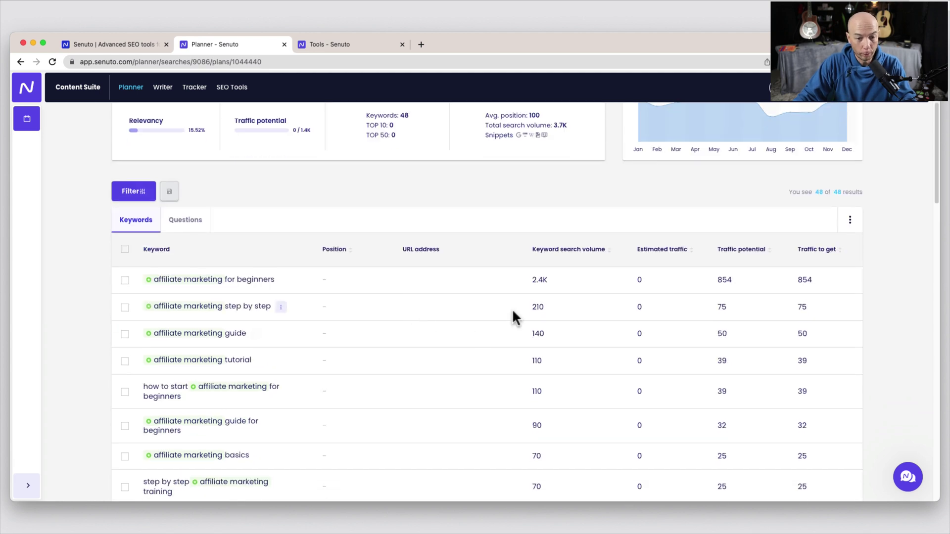
left_click(555, 278)
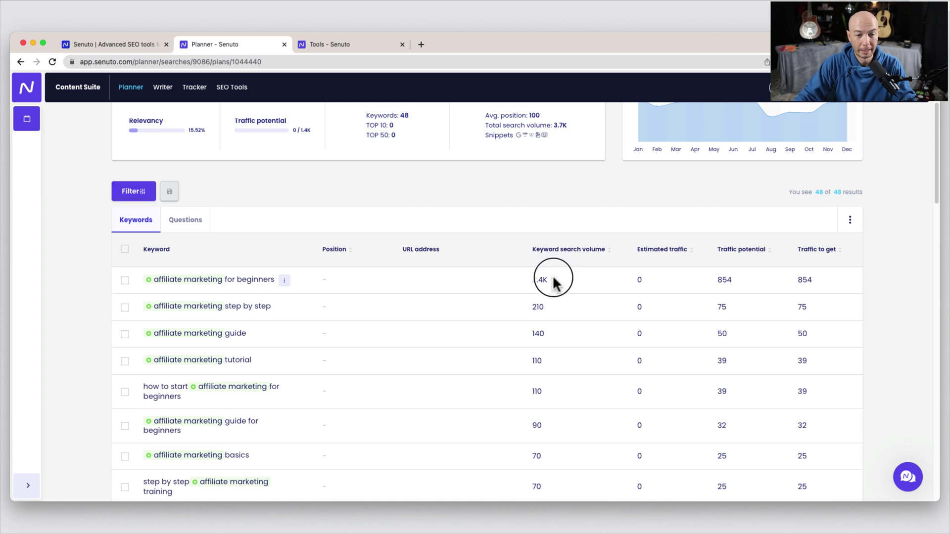
scroll(577, 332, "down", 2)
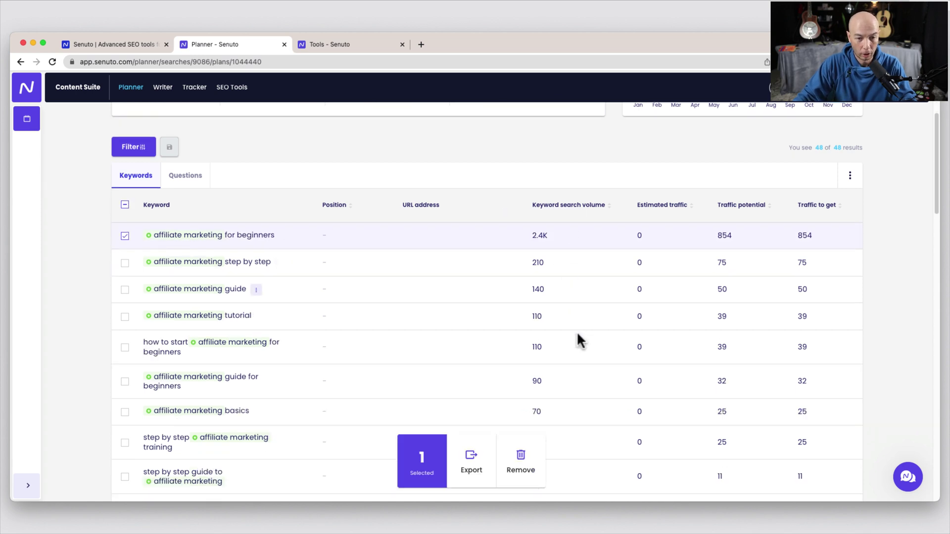
left_click(125, 237)
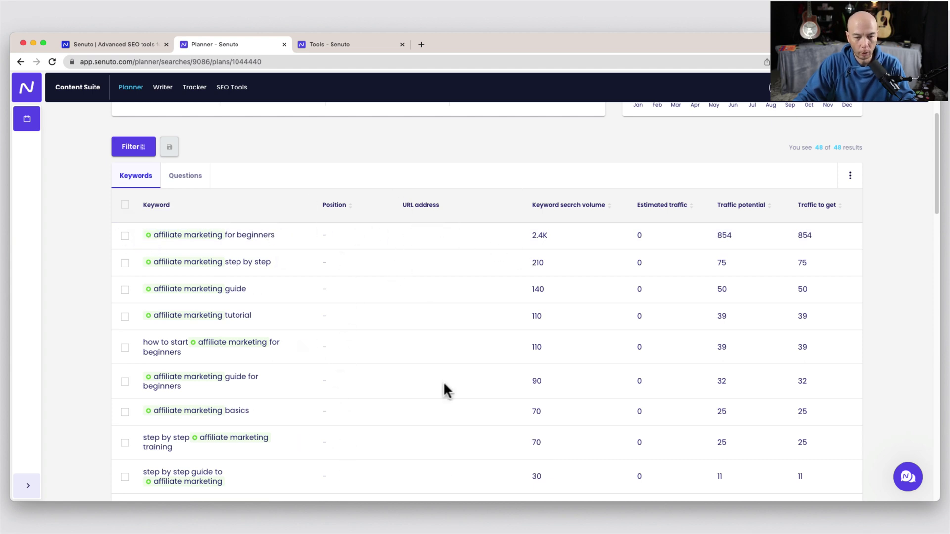
scroll(427, 325, "down", 6)
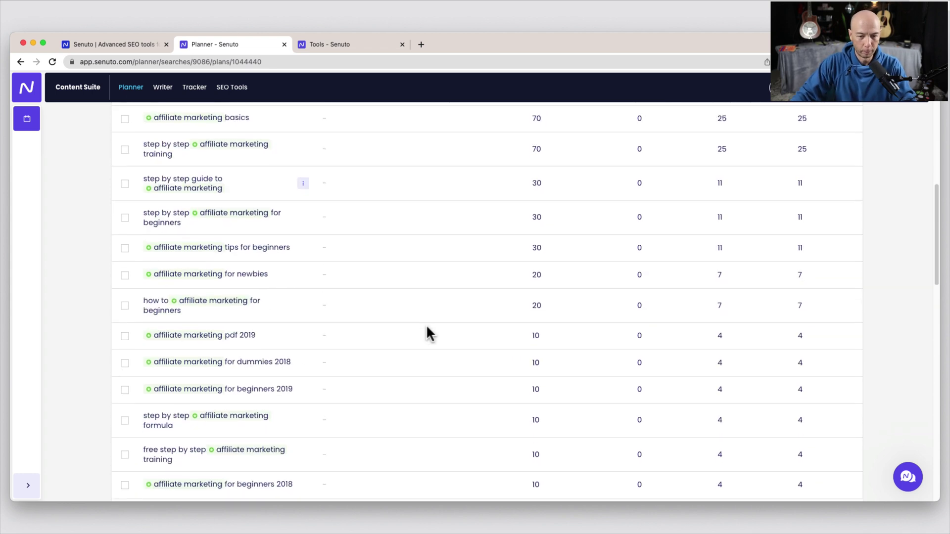
scroll(426, 335, "down", 11)
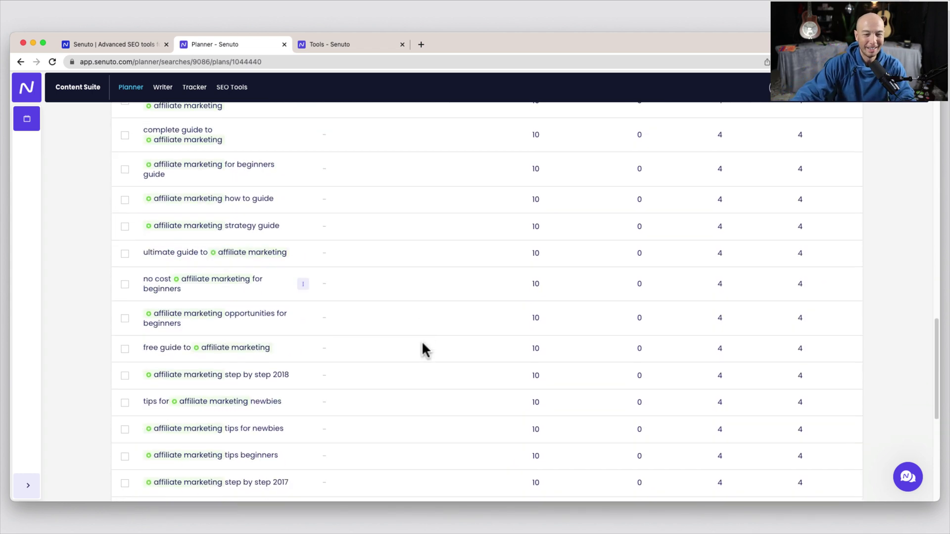
scroll(424, 350, "down", 6)
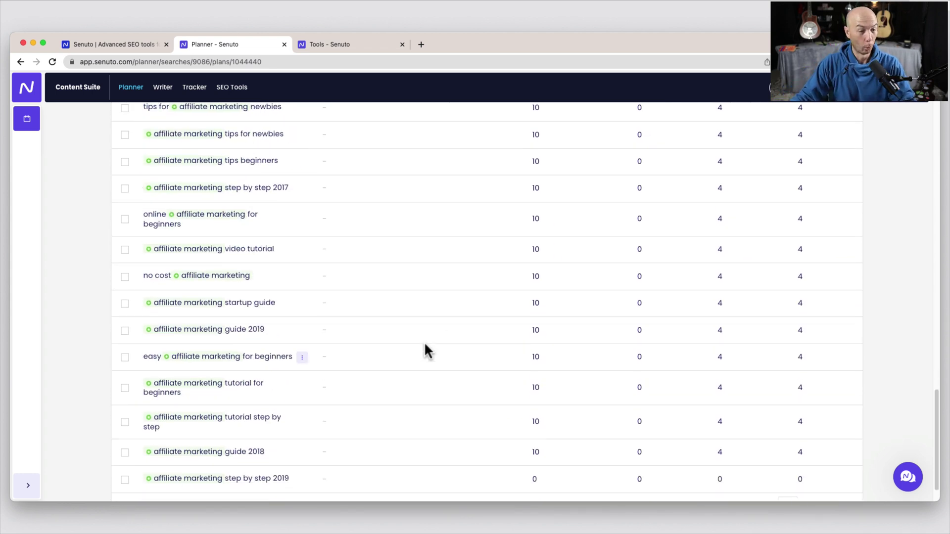
scroll(425, 346, "down", 1)
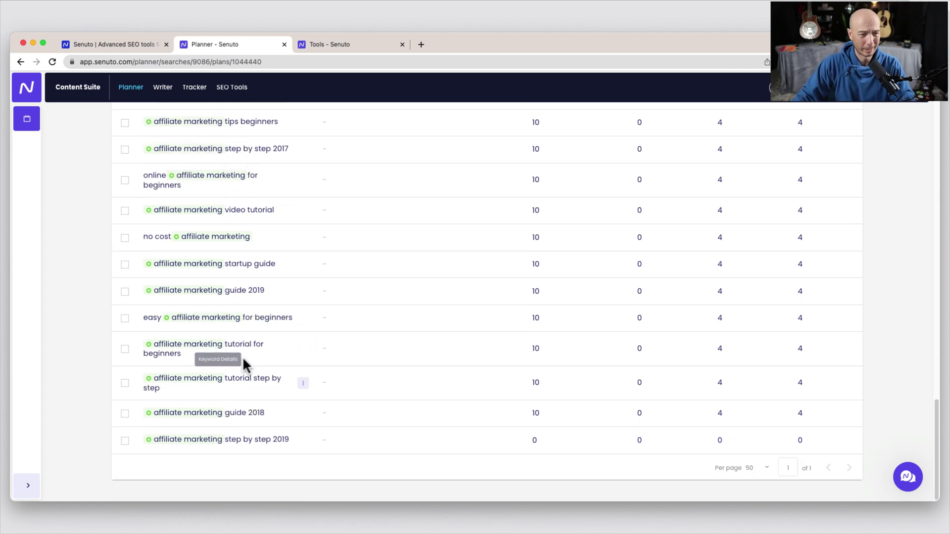
scroll(236, 257, "up", 3)
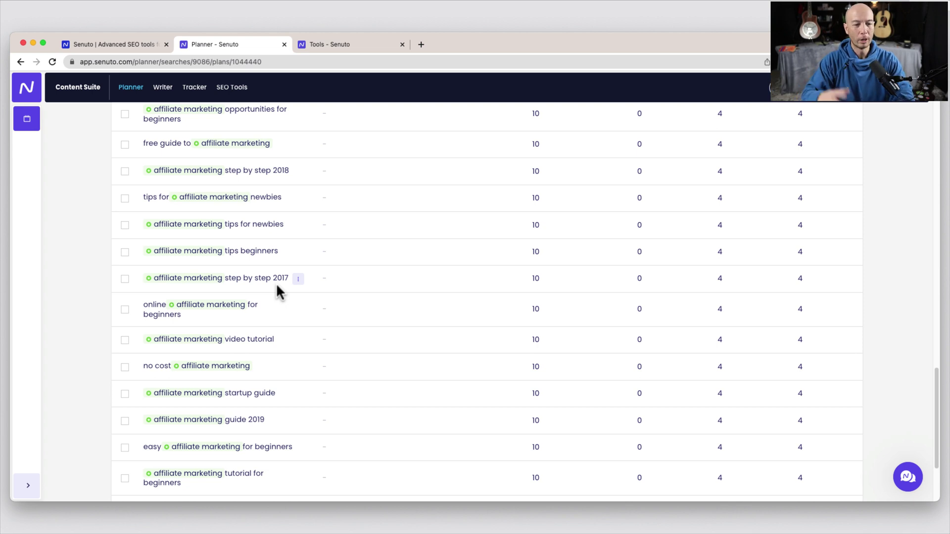
scroll(367, 269, "down", 3)
scroll(396, 291, "up", 4)
scroll(397, 293, "up", 10)
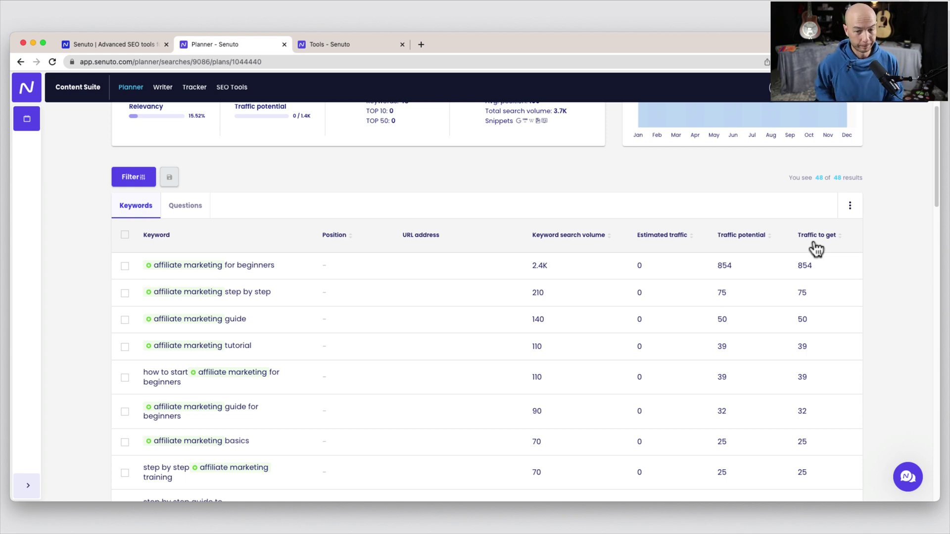
Step: Show the Questions list for the 'affiliate marketing for beginners' article and scroll through it
left_click(188, 212)
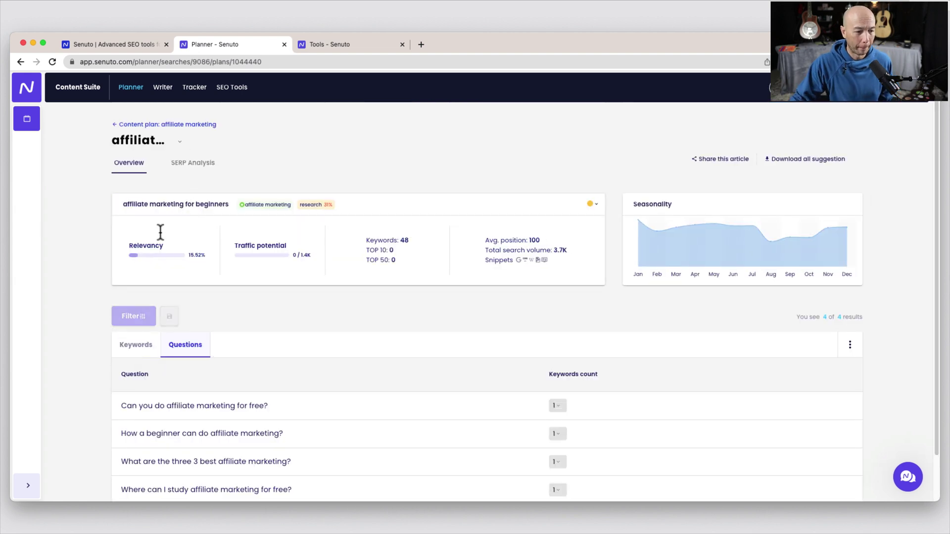
scroll(88, 330, "down", 3)
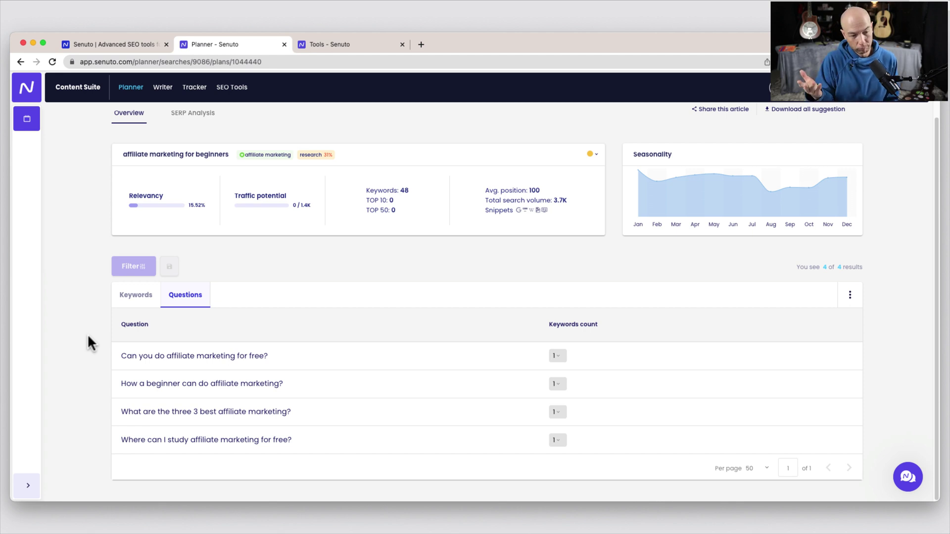
scroll(117, 356, "up", 2)
Step: Return to the affiliate marketing plan, scan its 17 articles, and go to Writer
left_click(175, 125)
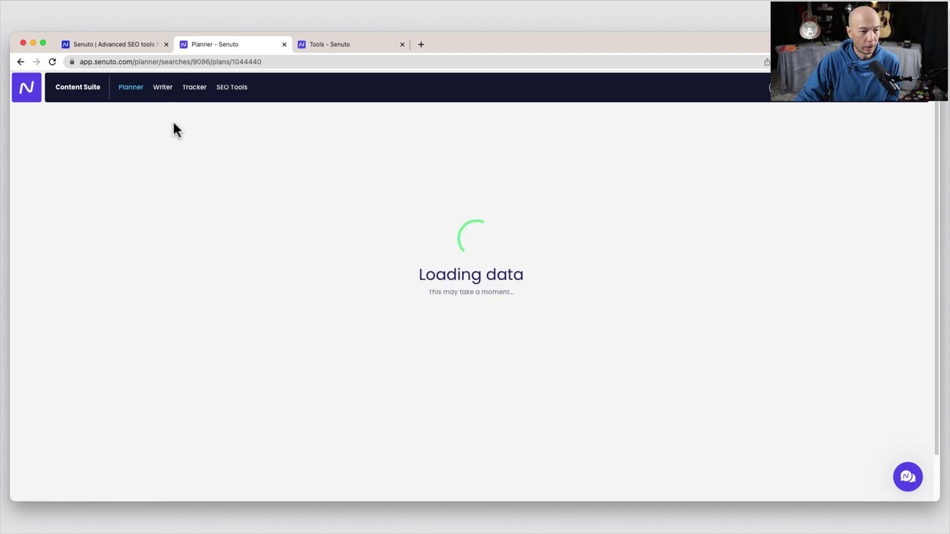
scroll(293, 435, "down", 8)
scroll(634, 281, "down", 12)
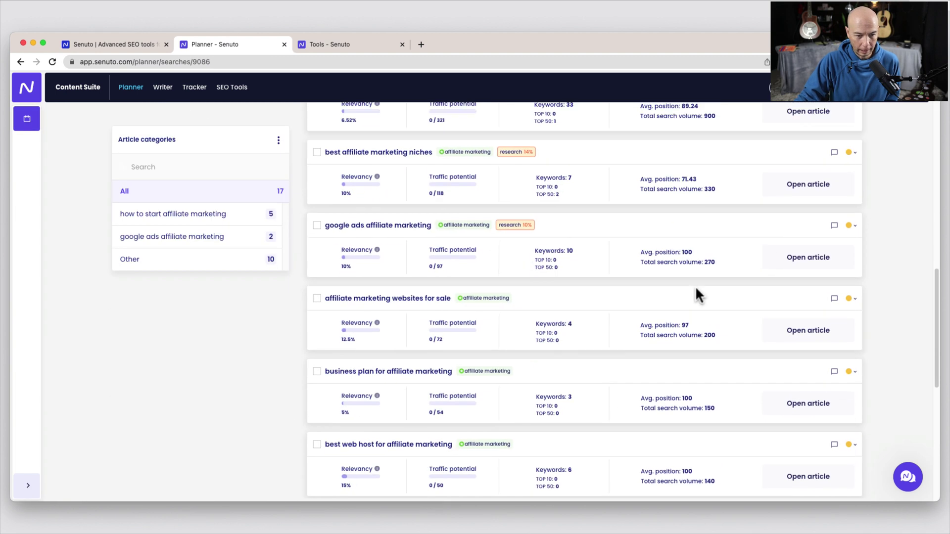
scroll(687, 388, "up", 20)
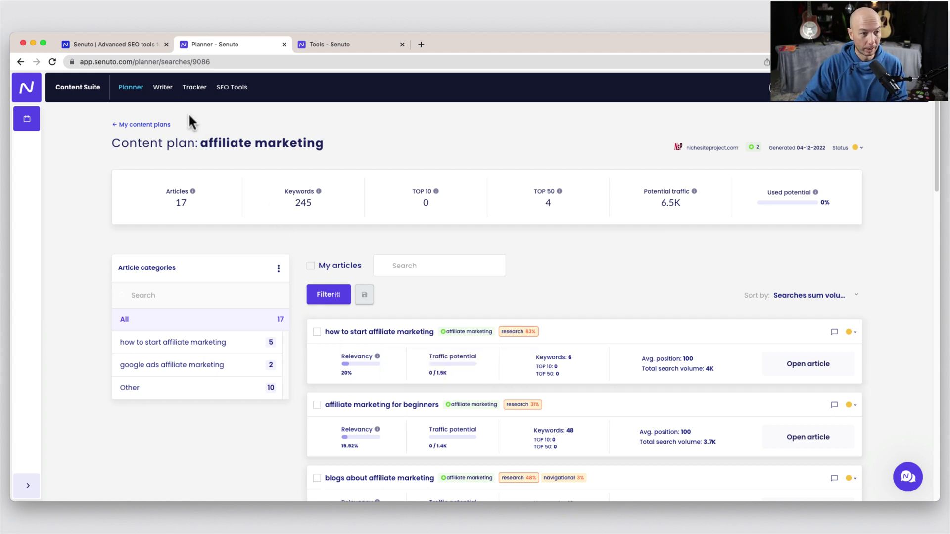
left_click(165, 90)
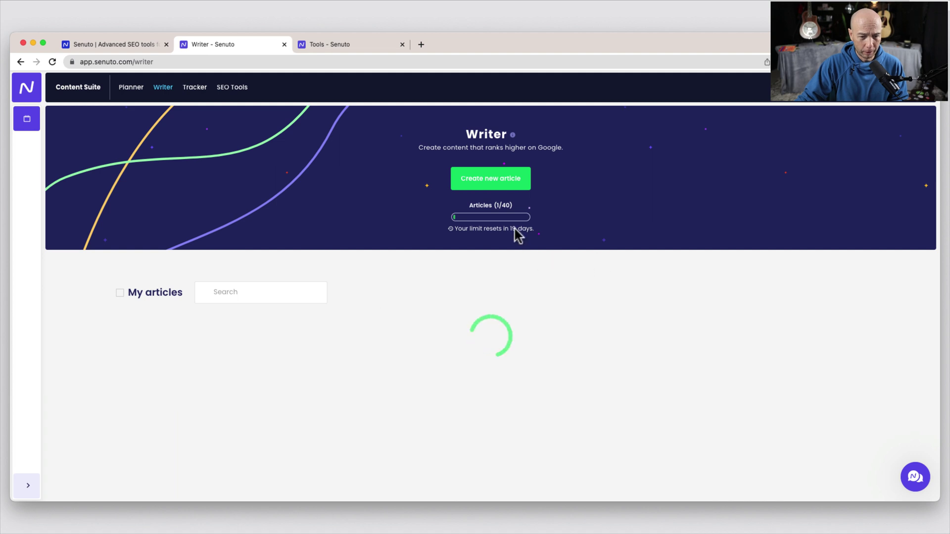
Step: Start a new Writer article with keyword 'long tail keyword', domain left blank, loading from Planner
left_click(490, 179)
left_click(162, 155)
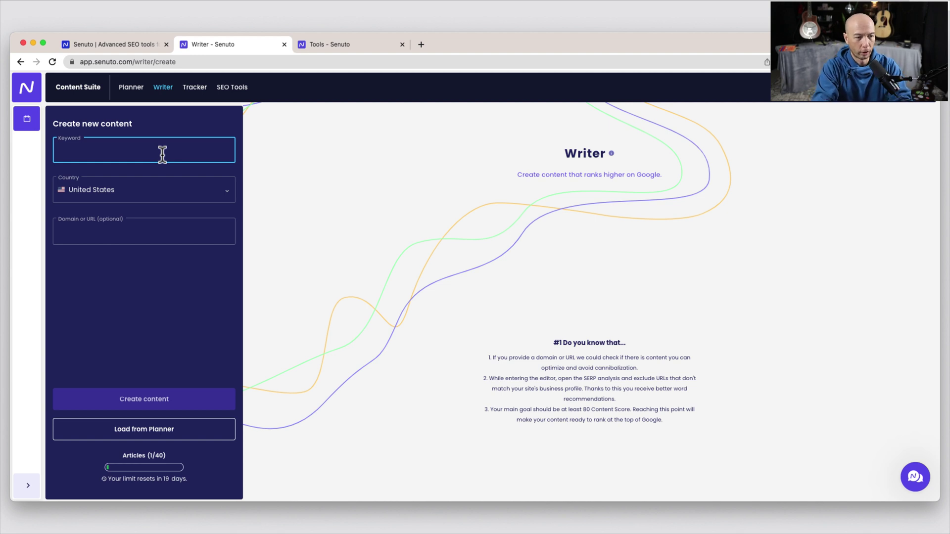
type("long t")
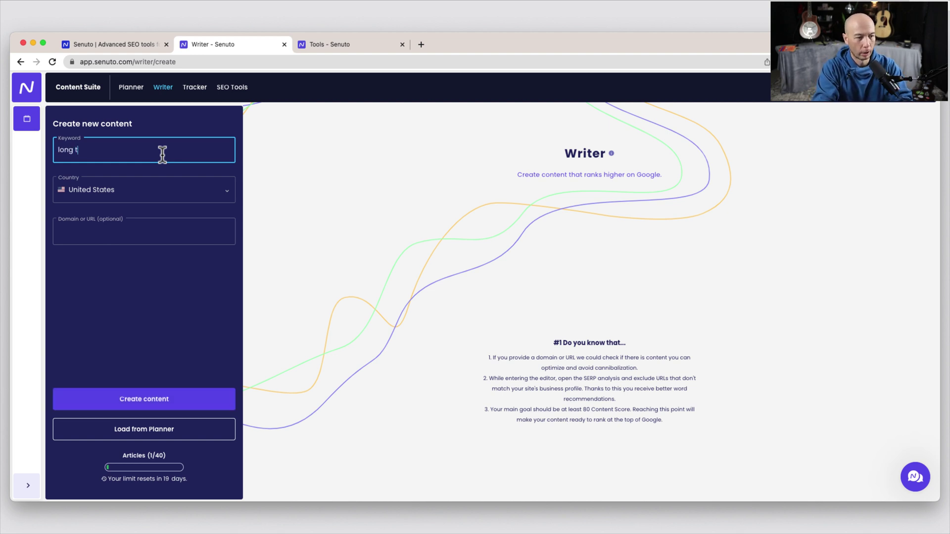
type("ail keyword")
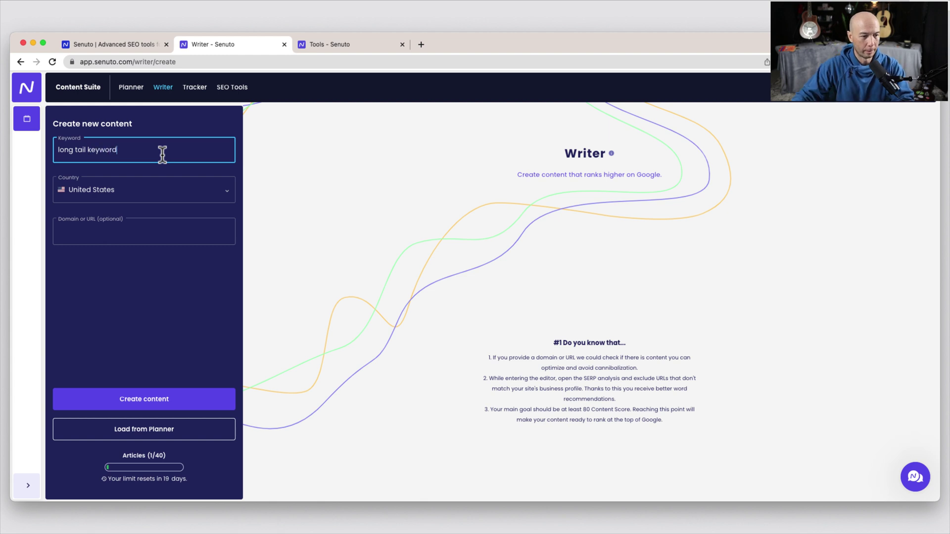
left_click(155, 233)
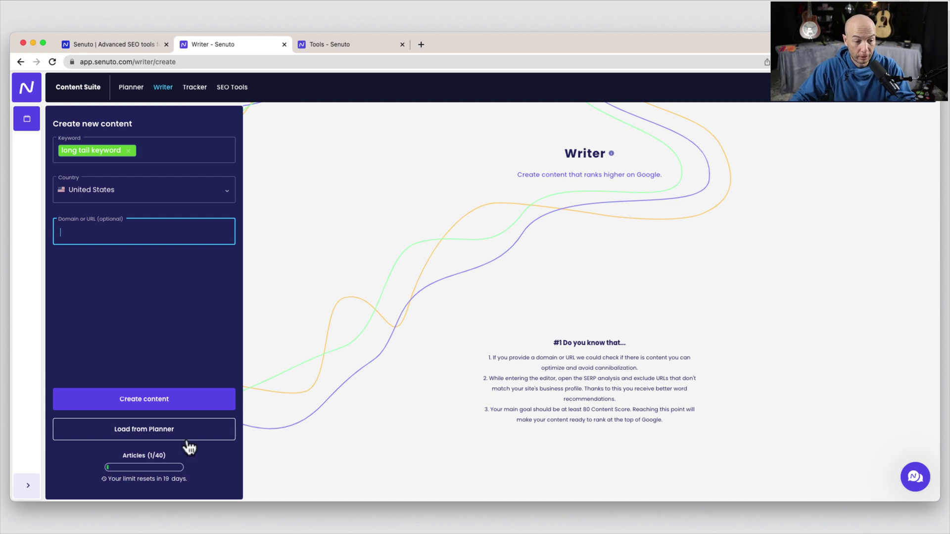
left_click(180, 301)
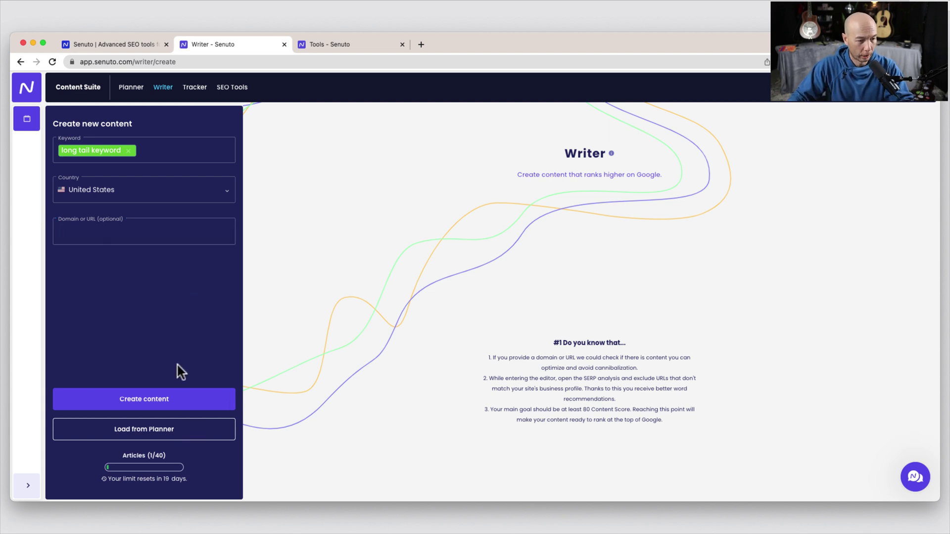
left_click(154, 433)
Step: Pick the affiliate marketing plan's 'affiliate marketing on pinterest' article and create its content
left_click(225, 157)
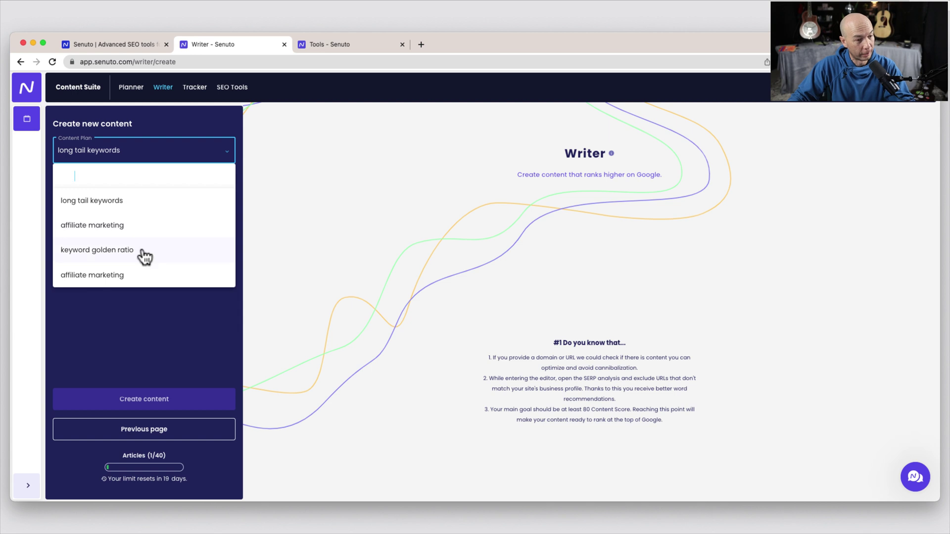
left_click(138, 225)
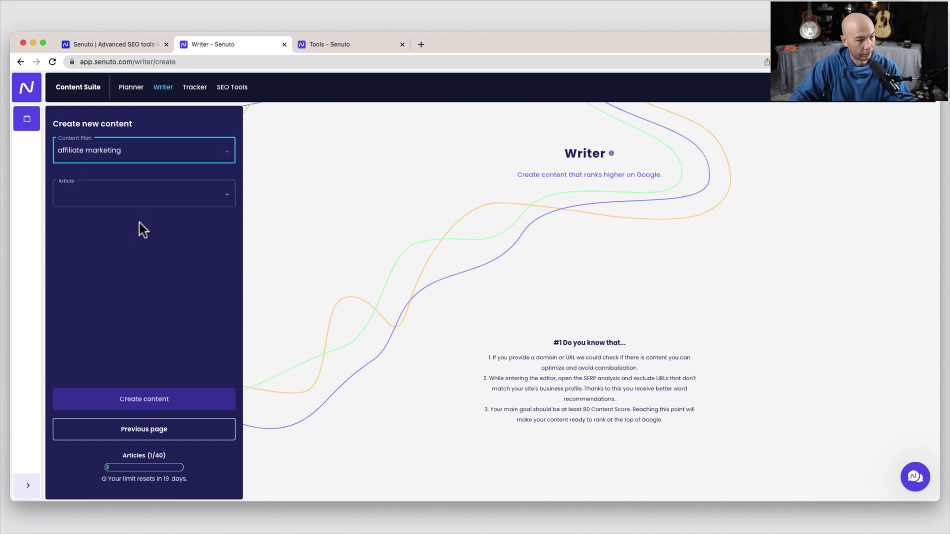
left_click(220, 198)
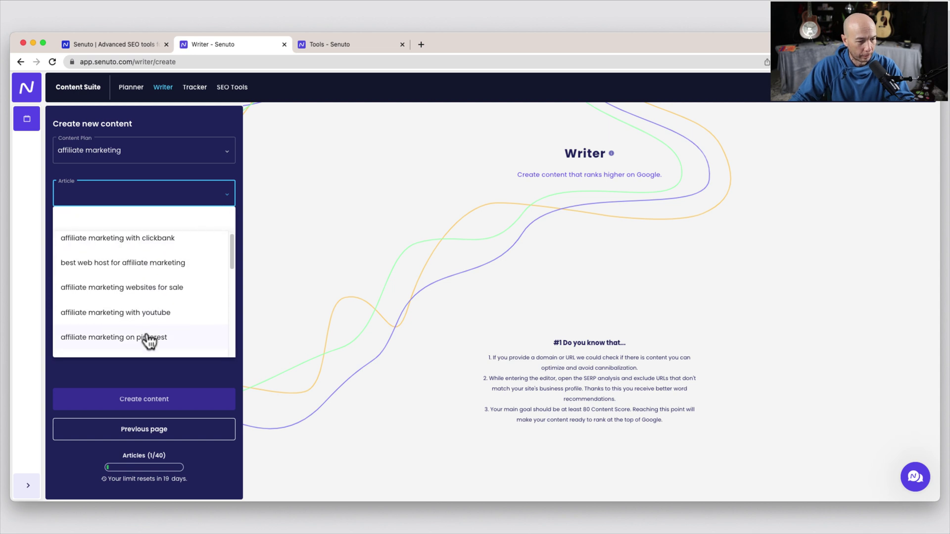
scroll(148, 327, "down", 2)
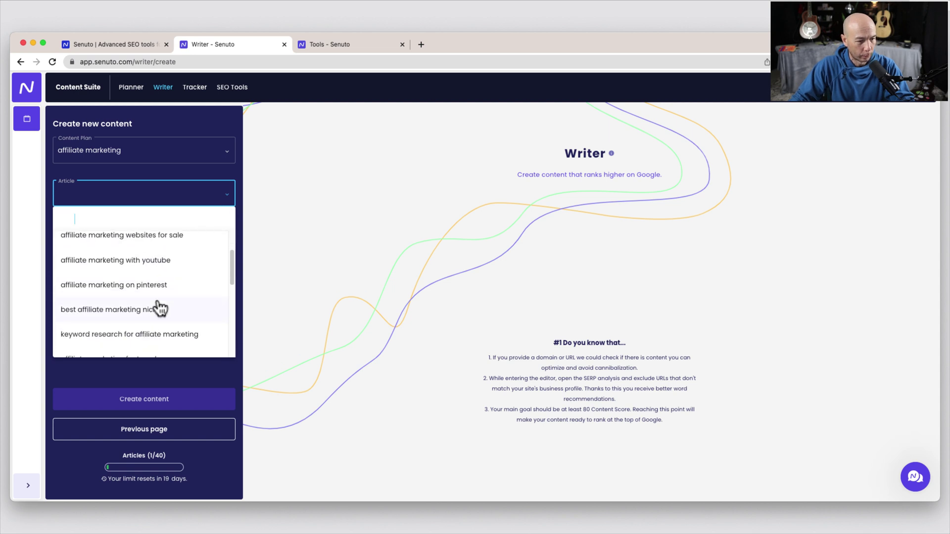
left_click(105, 286)
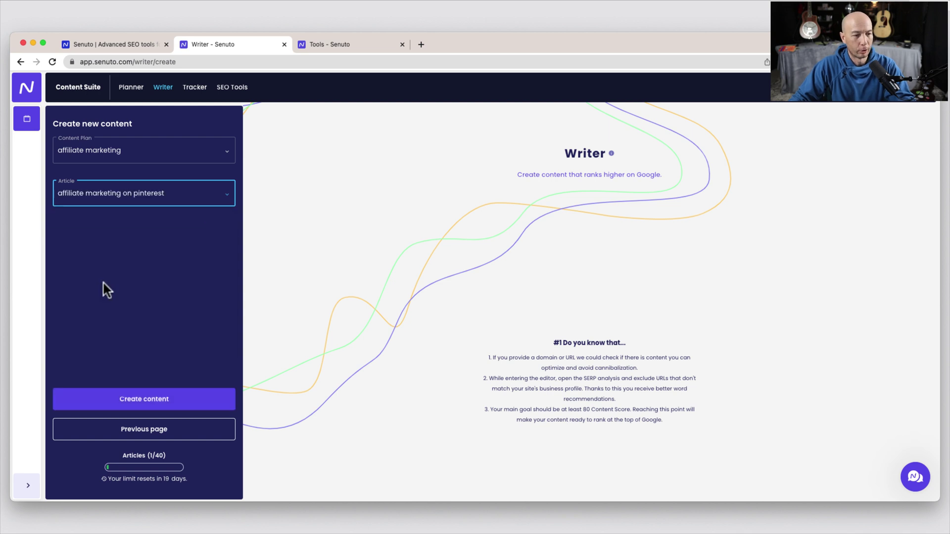
left_click(162, 400)
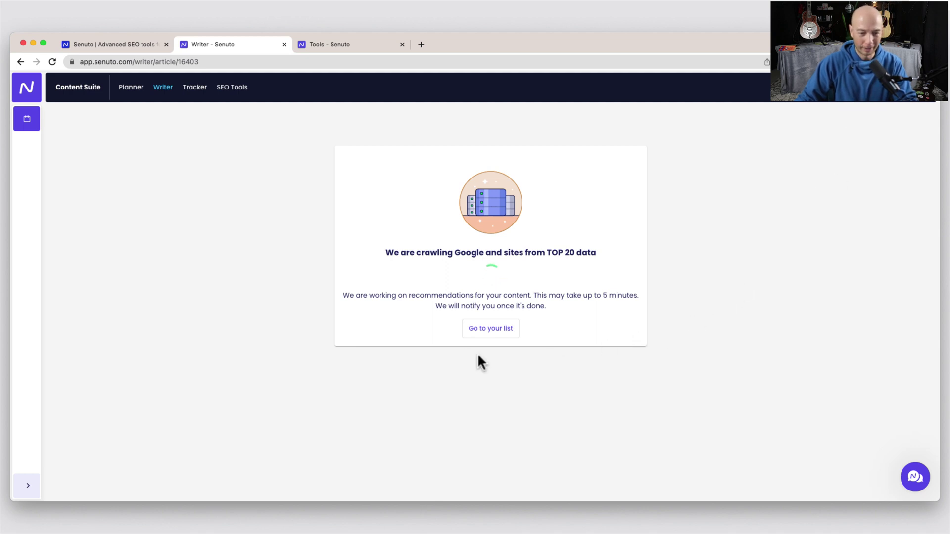
Step: Go to the Writer article list and scroll to see the new pinterest article alongside two others
left_click(473, 330)
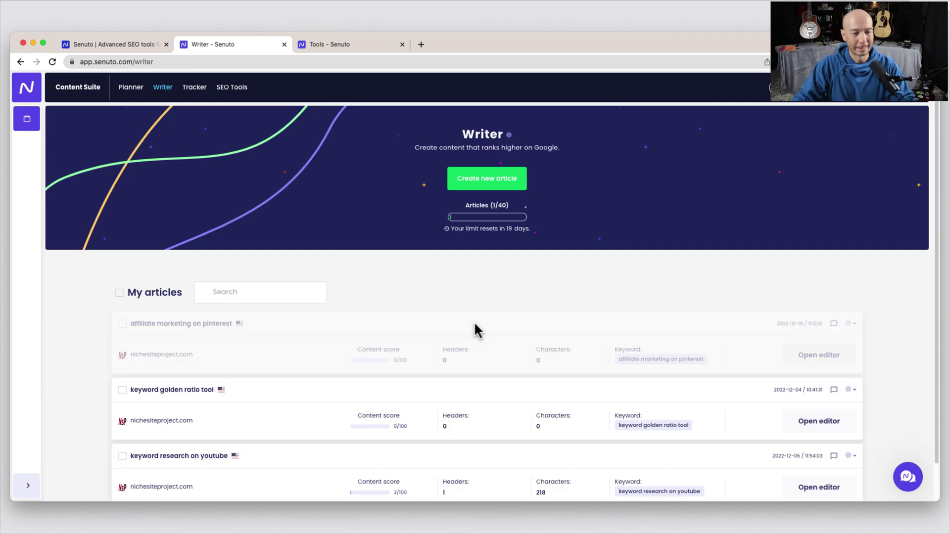
scroll(501, 296, "down", 2)
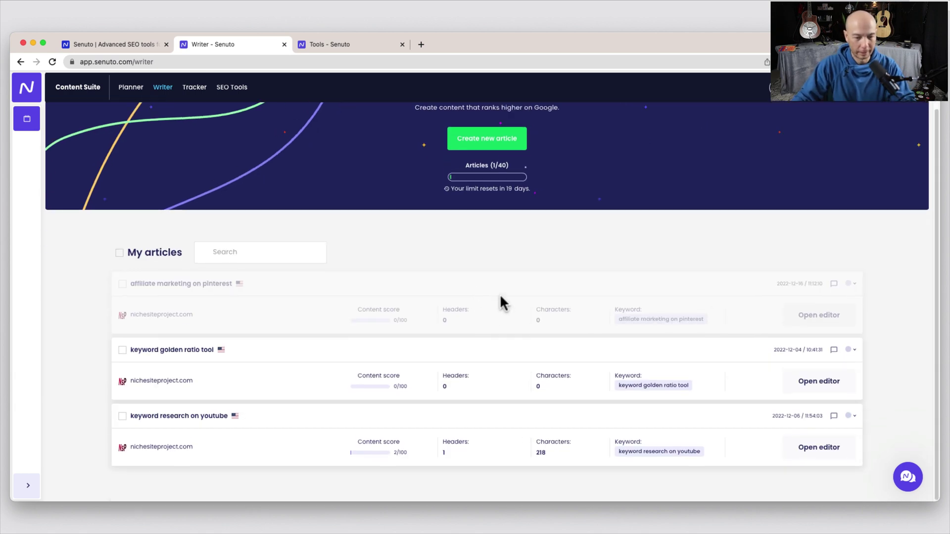
Step: Open the 'keyword research on youtube' article and place the cursor after its last paragraph
left_click(169, 420)
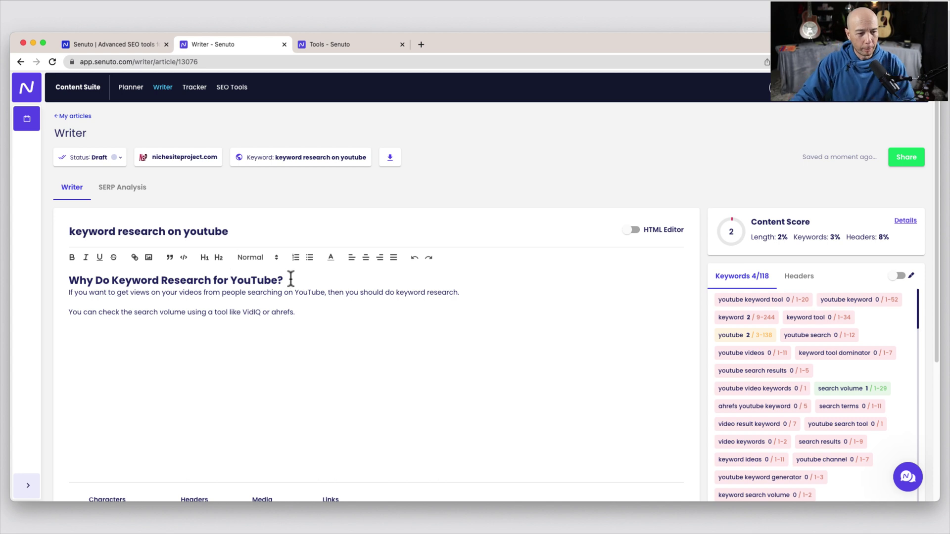
left_click(314, 330)
scroll(314, 330, "down", 3)
scroll(314, 331, "up", 1)
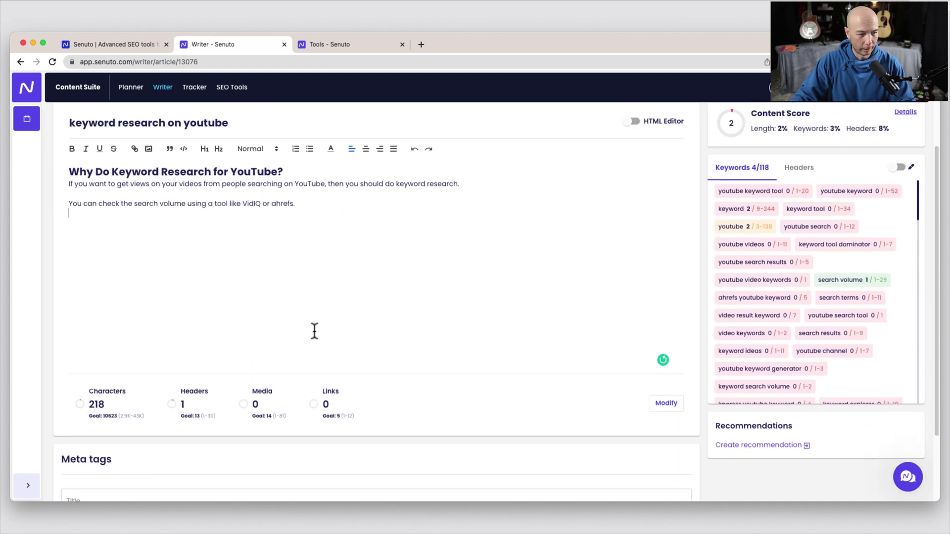
scroll(196, 198, "up", 3)
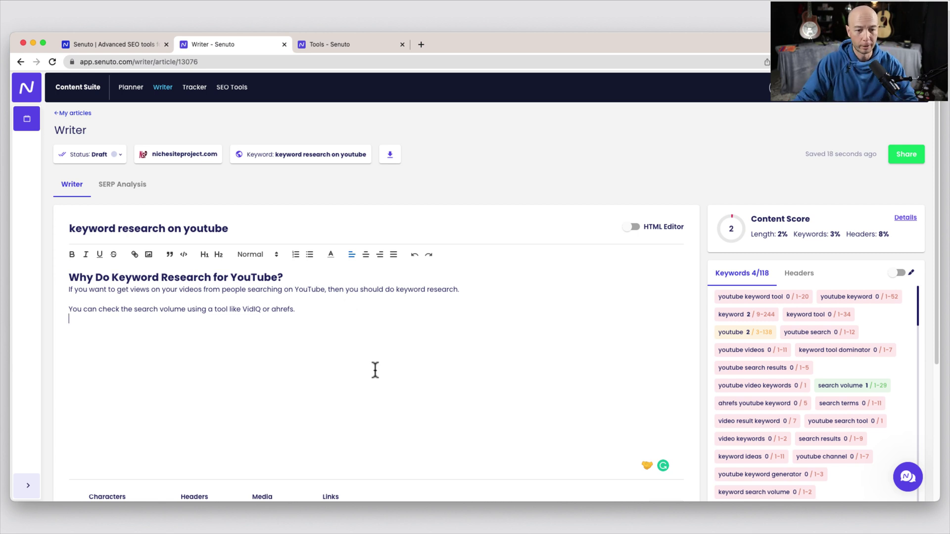
scroll(499, 349, "down", 1)
scroll(499, 349, "down", 2)
left_click(739, 263)
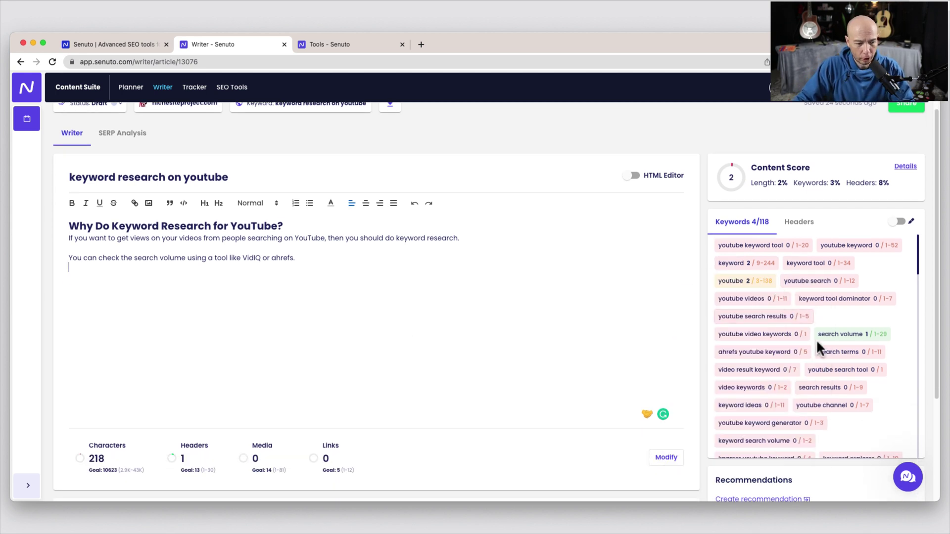
left_click(755, 242)
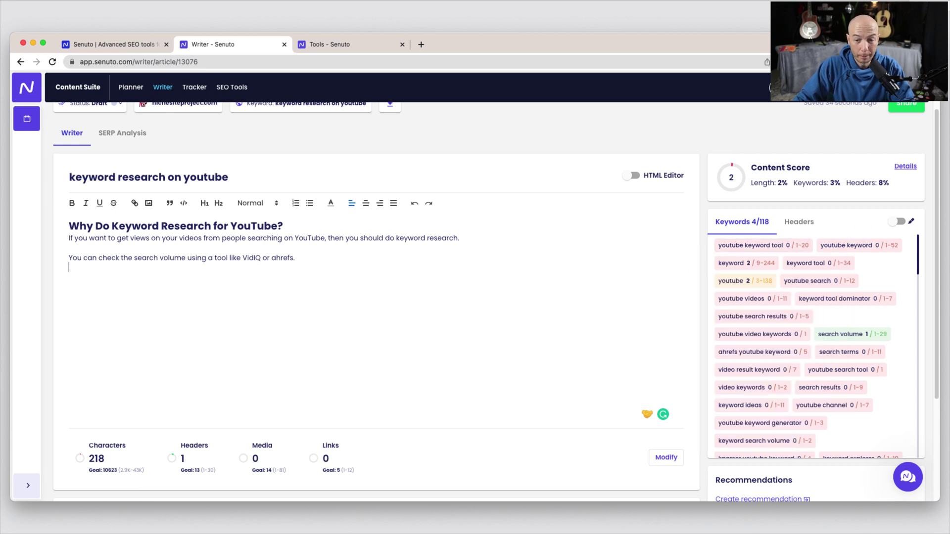
left_click_drag(316, 282, 42, 225)
left_click(286, 293)
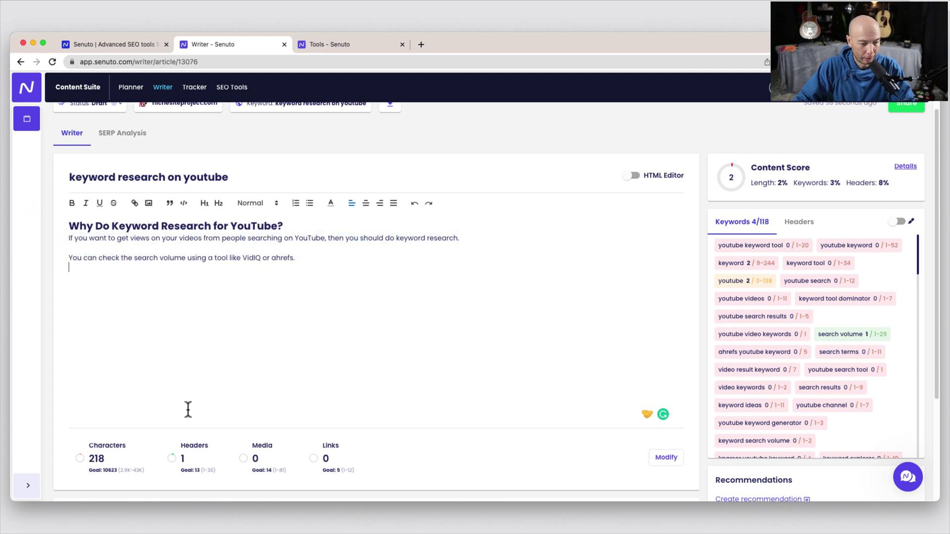
scroll(140, 430, "down", 1)
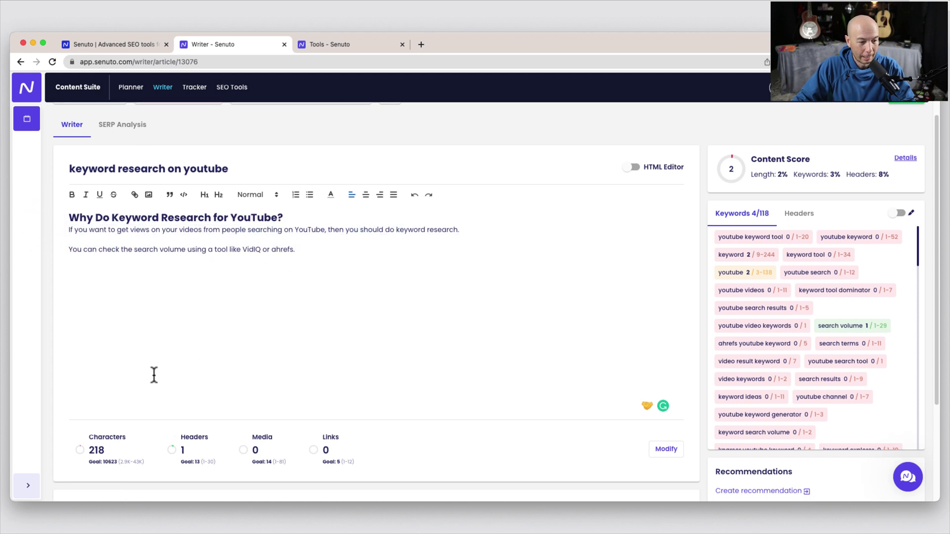
double_click(109, 463)
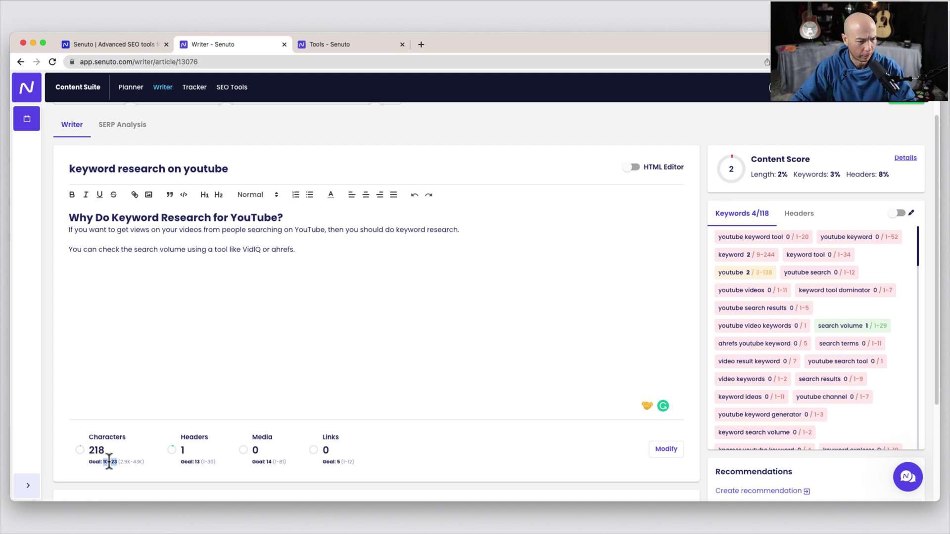
left_click_drag(121, 462, 131, 463)
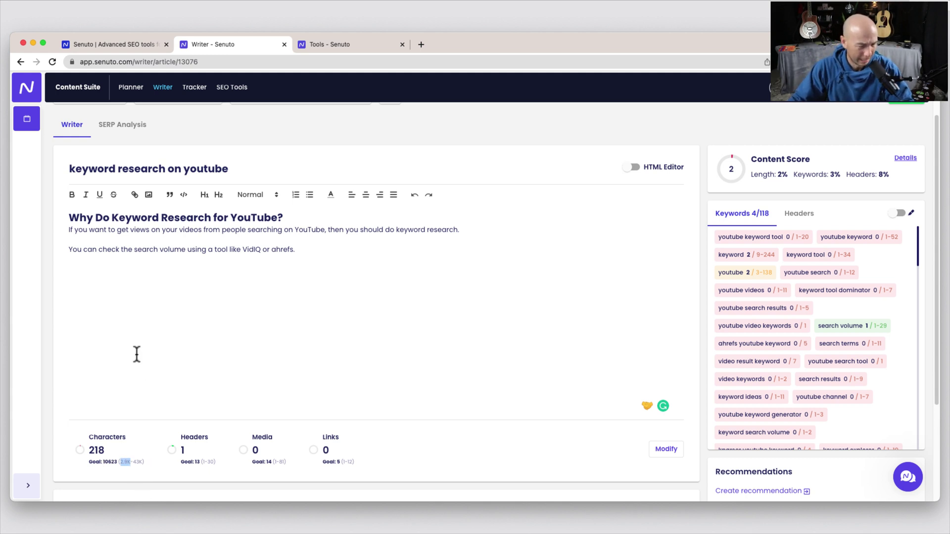
left_click(167, 320)
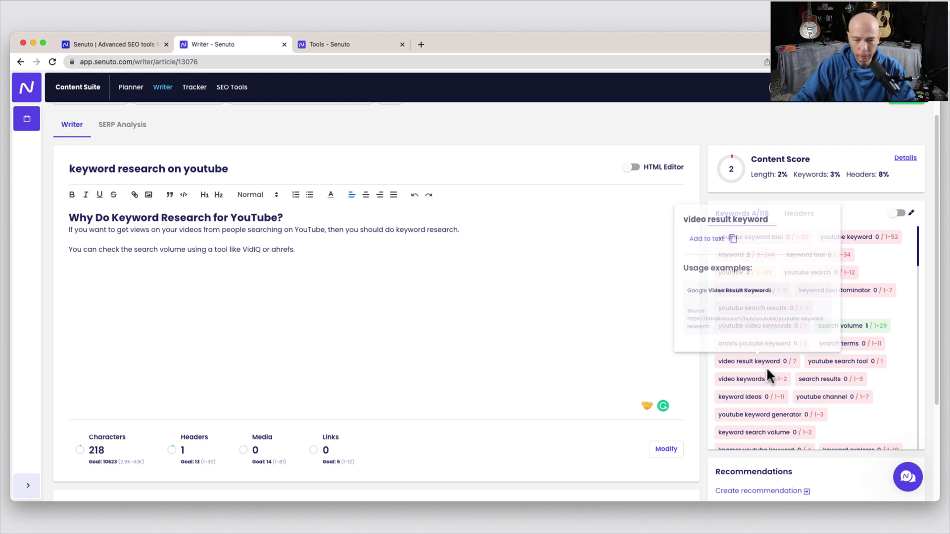
mouse_move(716, 380)
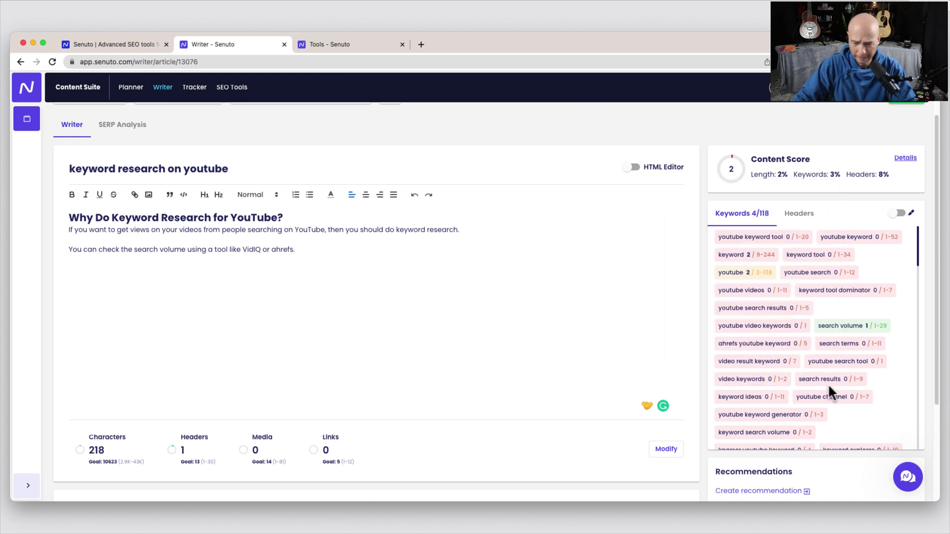
Step: Add an H2 heading 'What are Search Results' on the empty line after the text
left_click(312, 322)
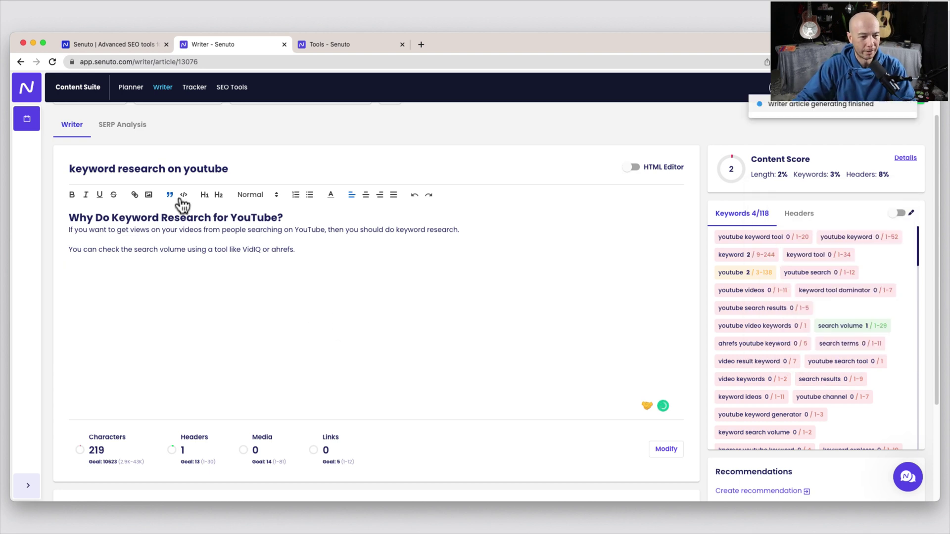
left_click(218, 195)
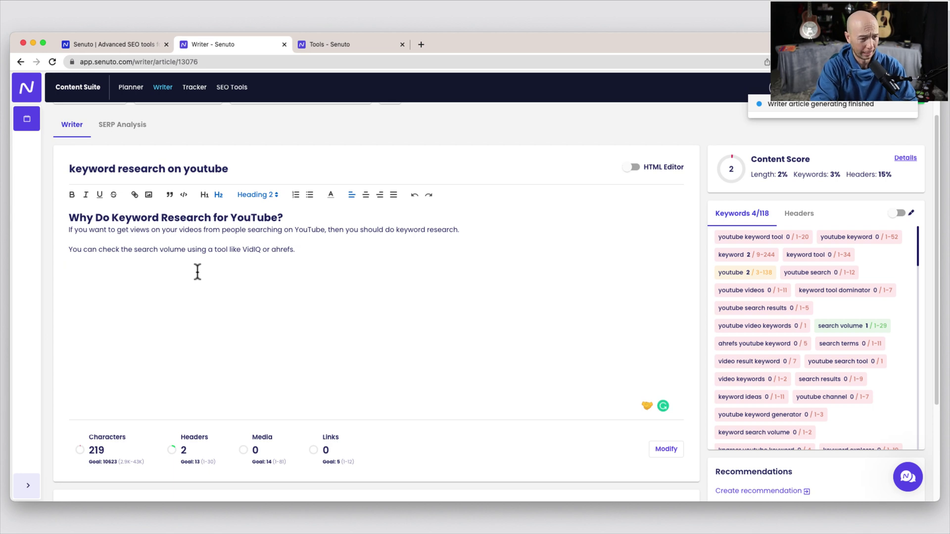
type("What")
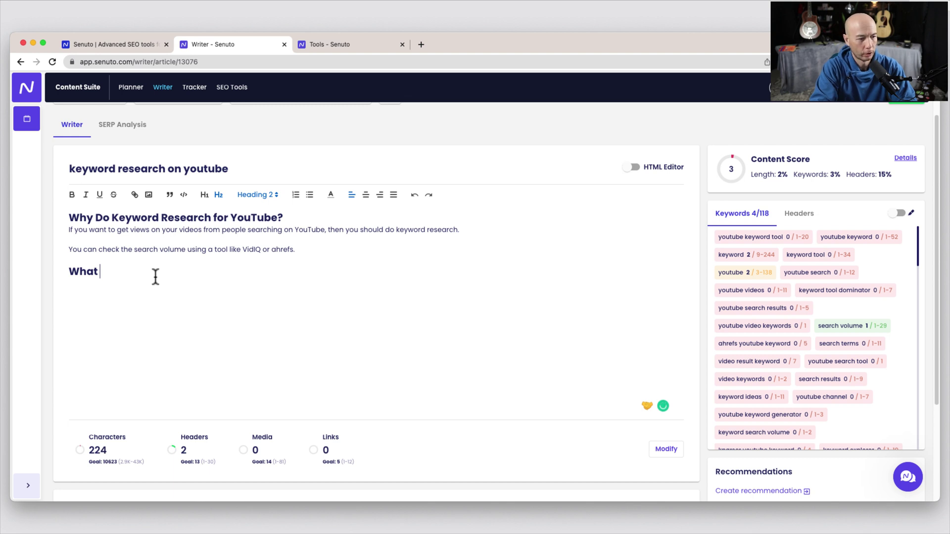
type(" are Search Res")
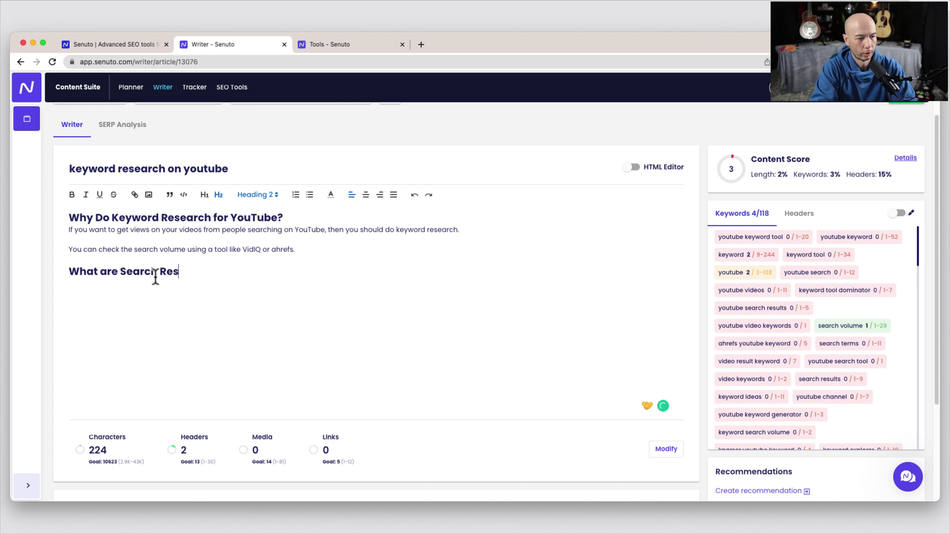
type("ults")
key("Return")
Step: Check the search results keyword's usage examples, then write 'youtube channel' under the heading
mouse_move(817, 379)
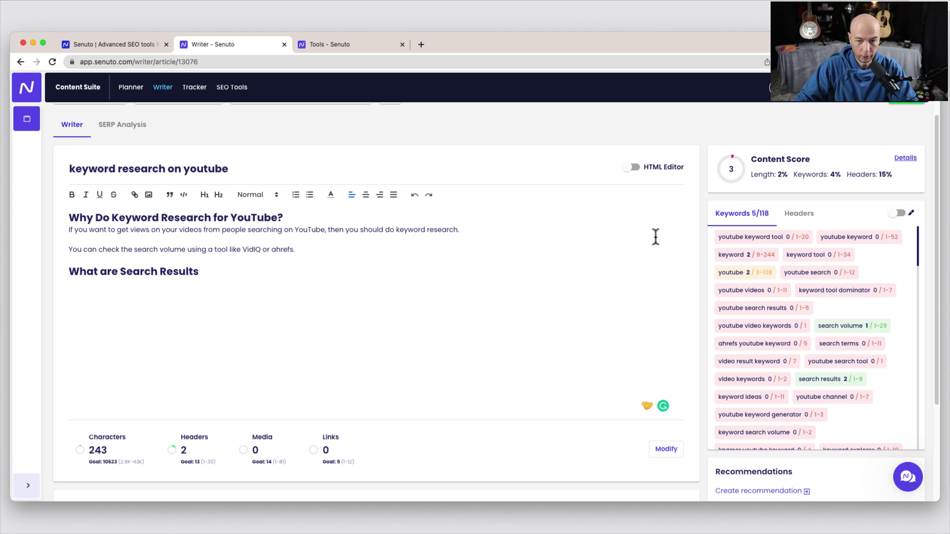
left_click(833, 377)
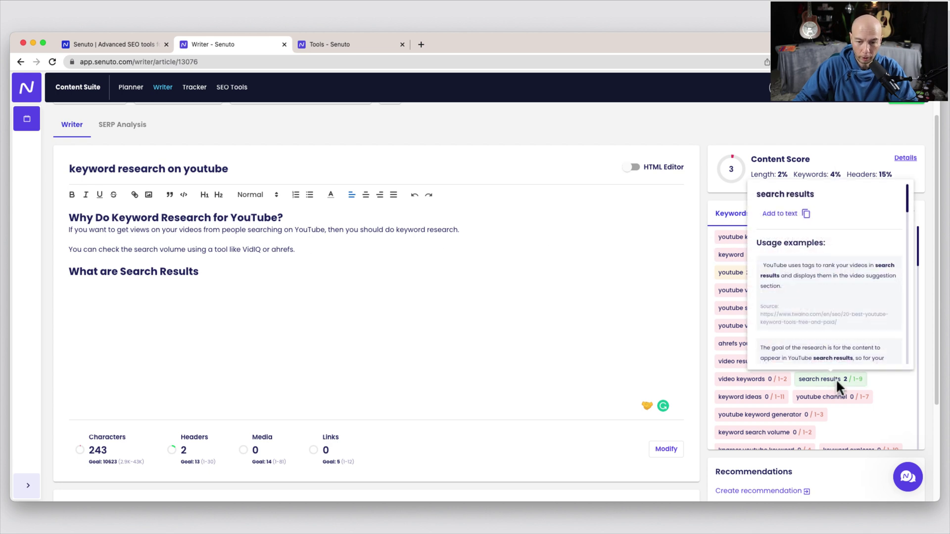
left_click(611, 374)
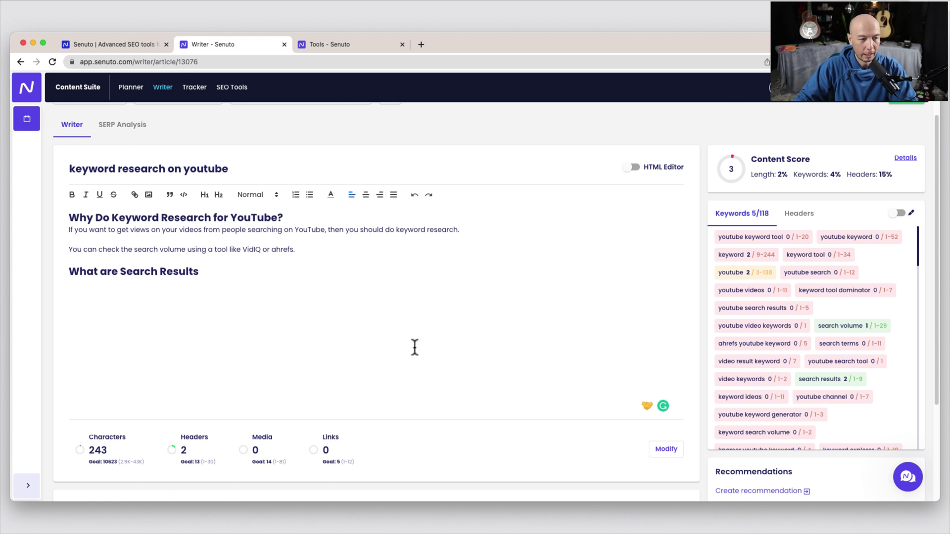
type("youtube channel")
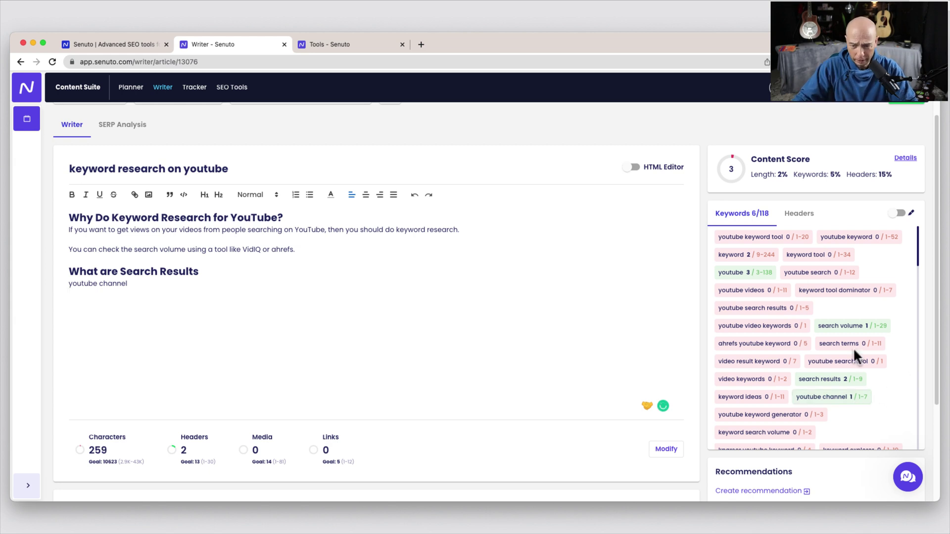
scroll(841, 346, "down", 8)
mouse_move(838, 345)
scroll(842, 346, "down", 4)
scroll(727, 337, "down", 5)
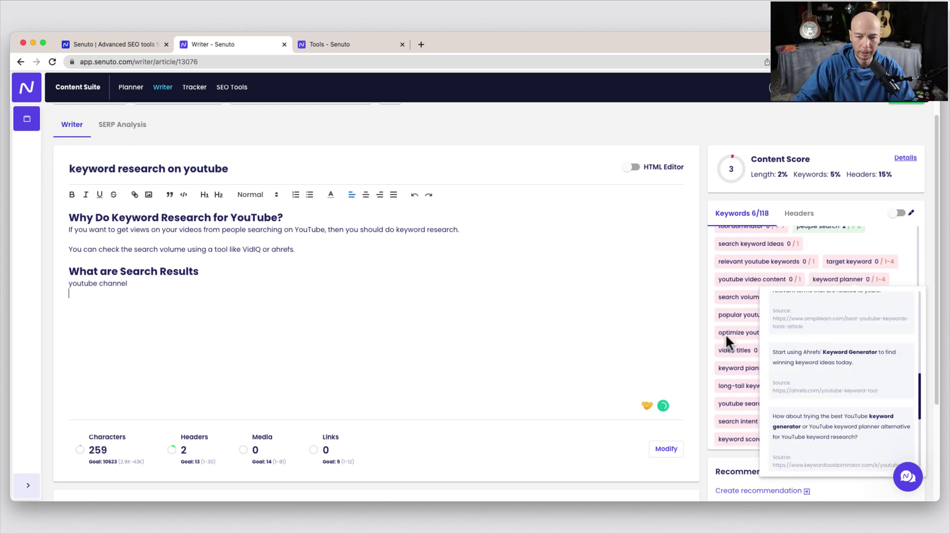
scroll(725, 334, "down", 3)
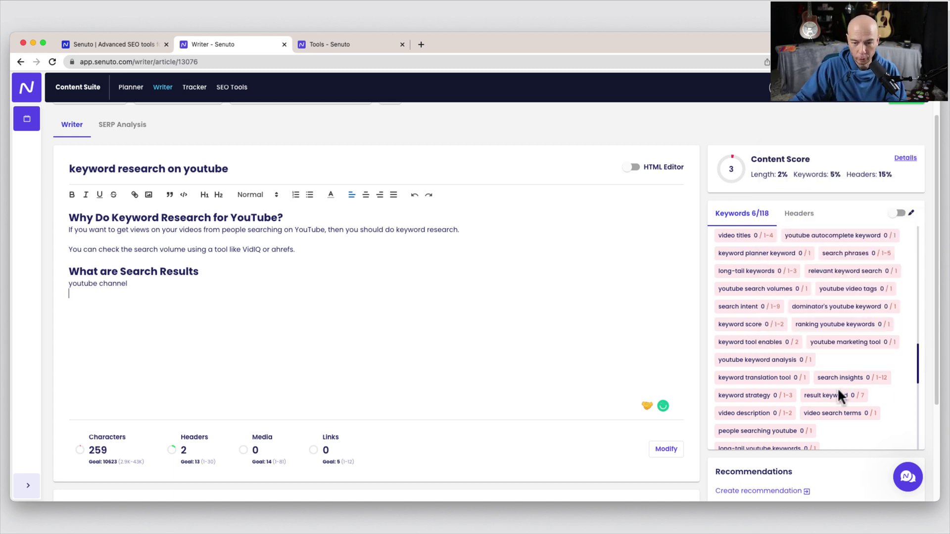
scroll(847, 427, "down", 5)
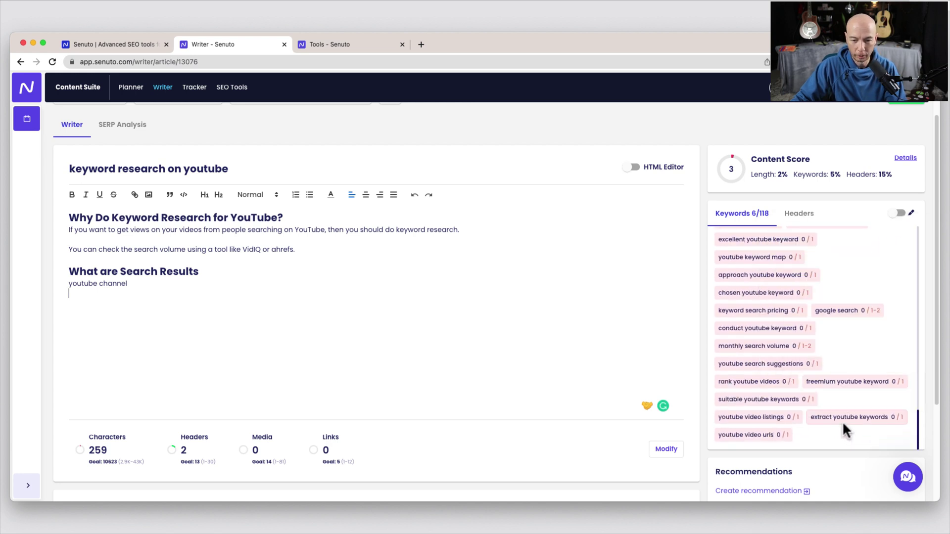
scroll(822, 432, "up", 5)
scroll(898, 372, "up", 10)
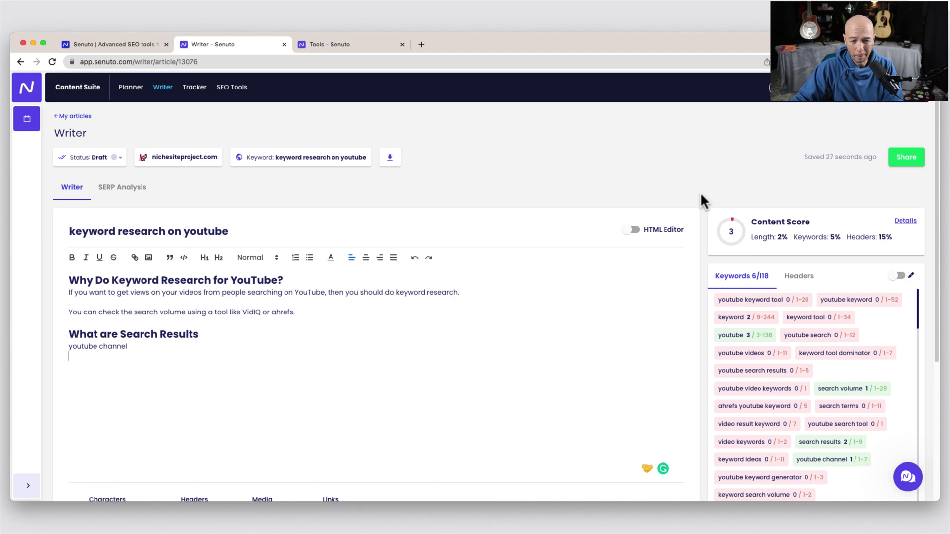
scroll(700, 192, "down", 5)
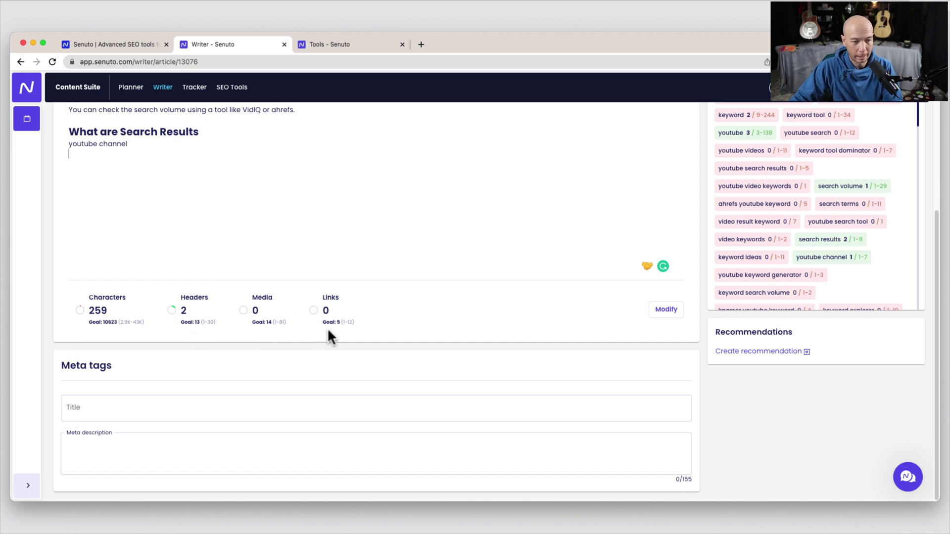
left_click(268, 408)
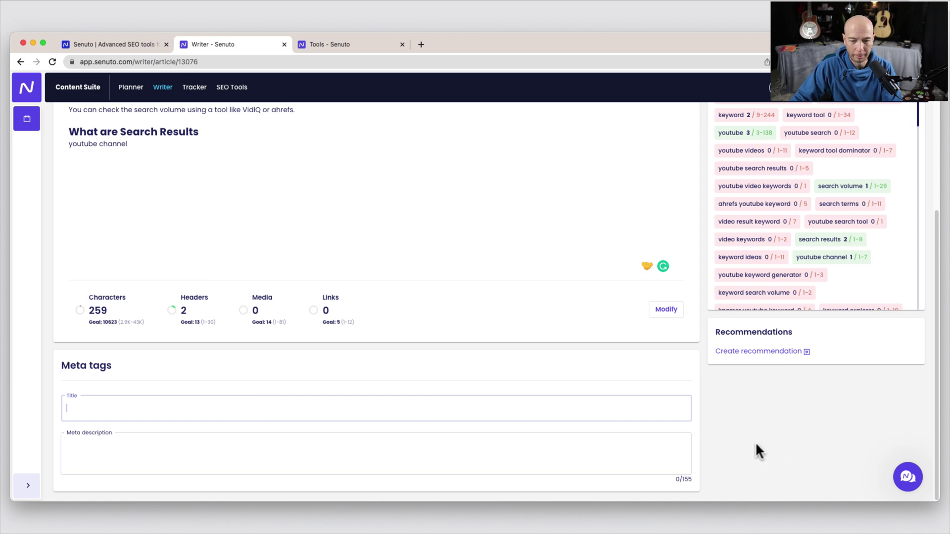
scroll(763, 461, "up", 5)
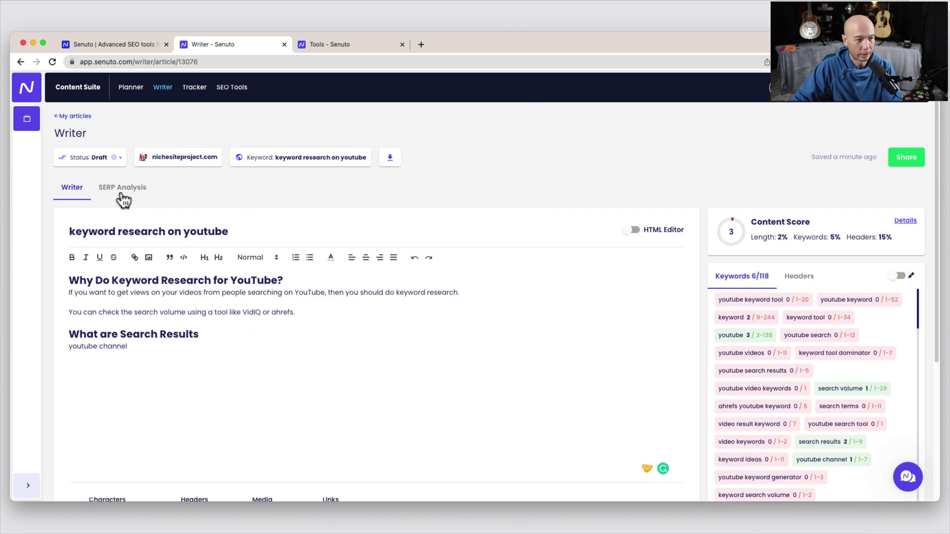
Step: Scroll through the SERP Analysis competitors table, then go back via Writer to My articles
left_click(144, 191)
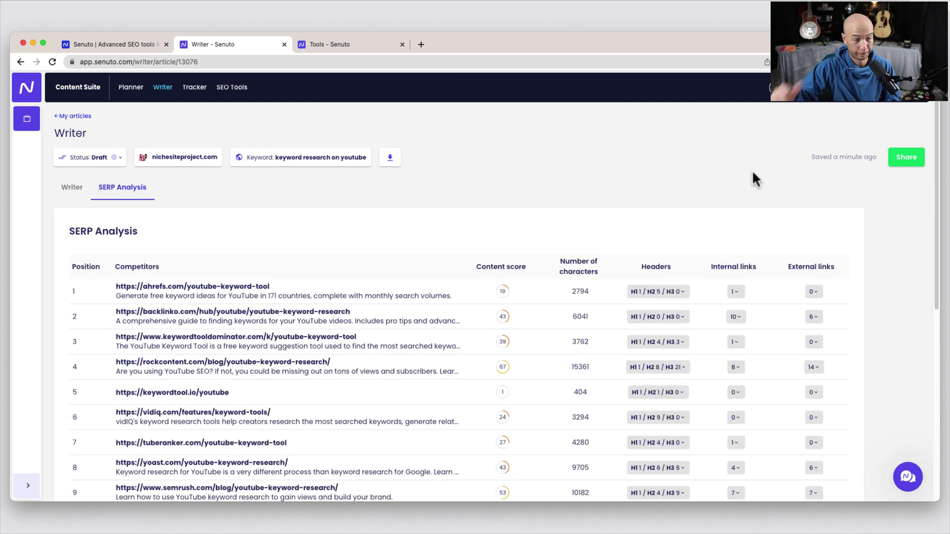
scroll(754, 175, "down", 10)
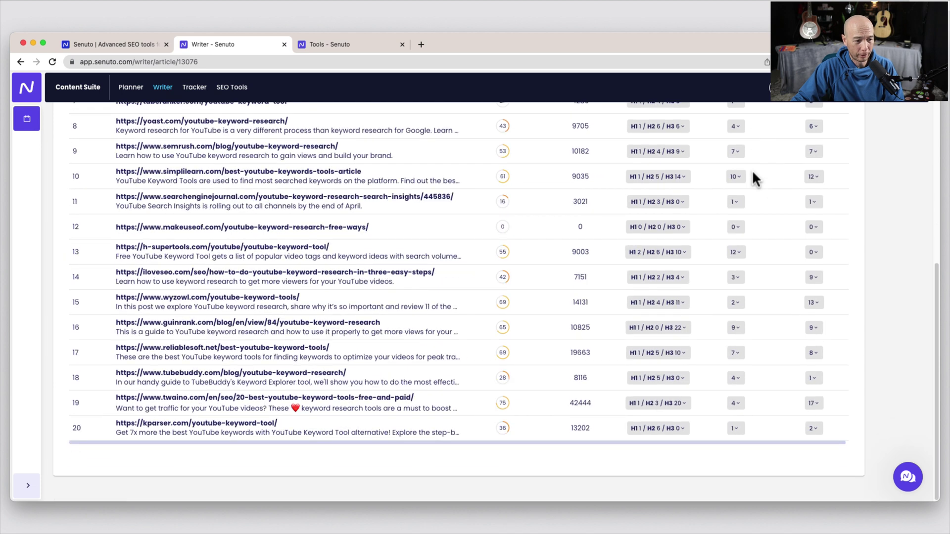
scroll(810, 354, "up", 10)
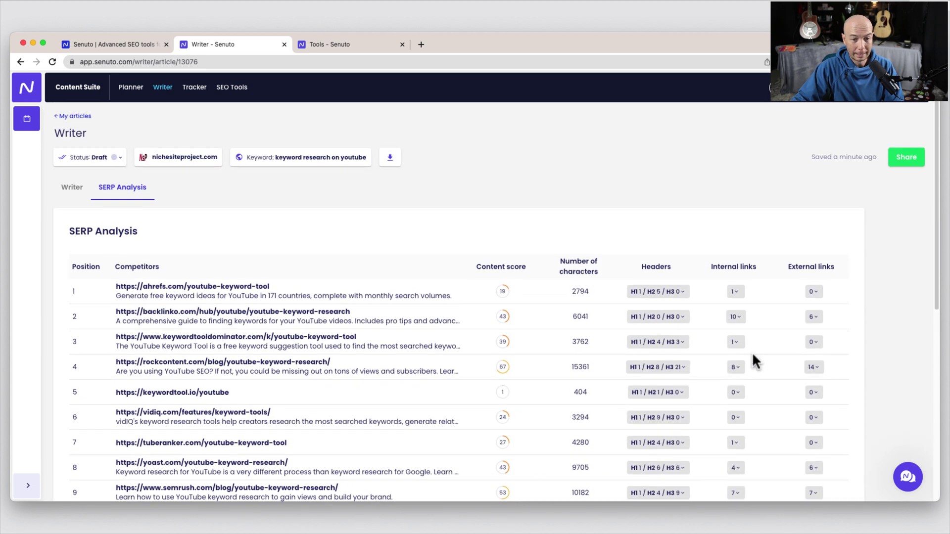
scroll(734, 354, "down", 3)
scroll(609, 300, "up", 1)
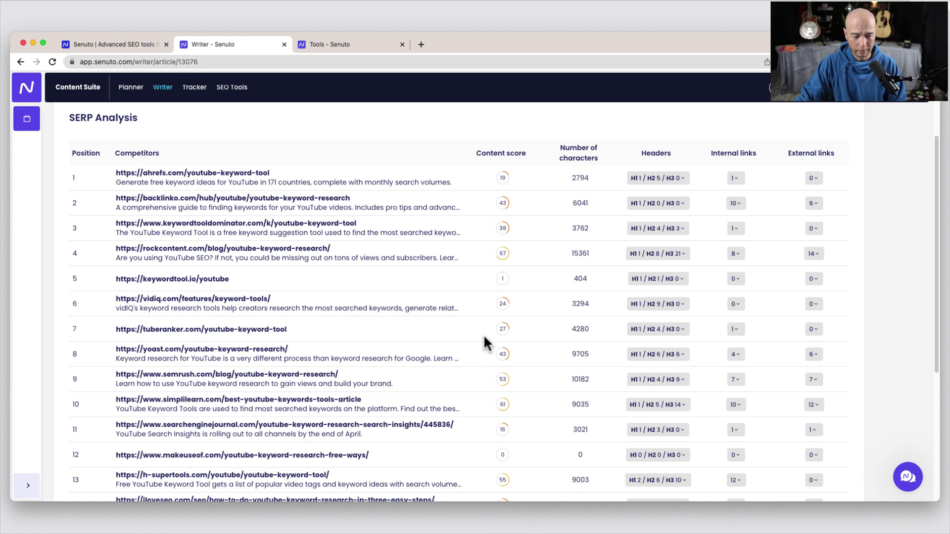
scroll(474, 389, "down", 5)
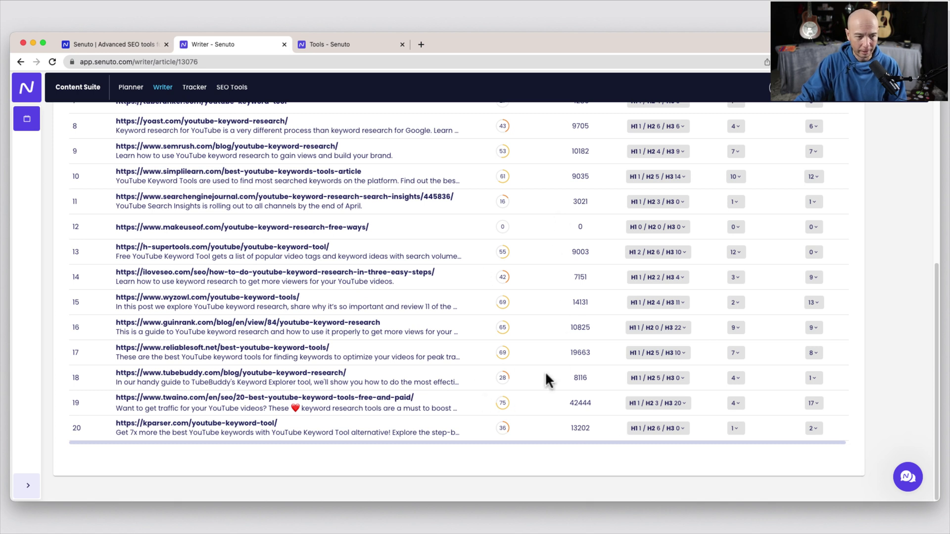
scroll(545, 372, "up", 5)
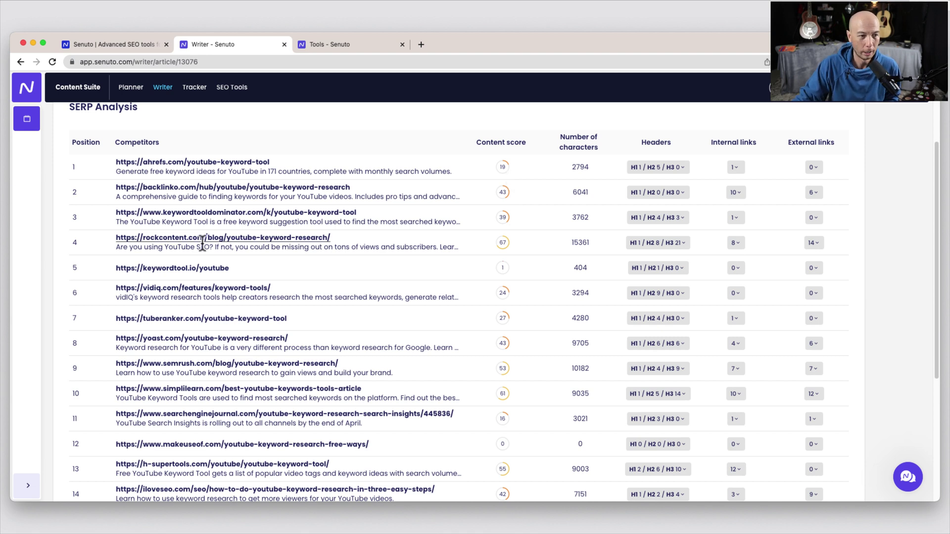
scroll(204, 244, "up", 3)
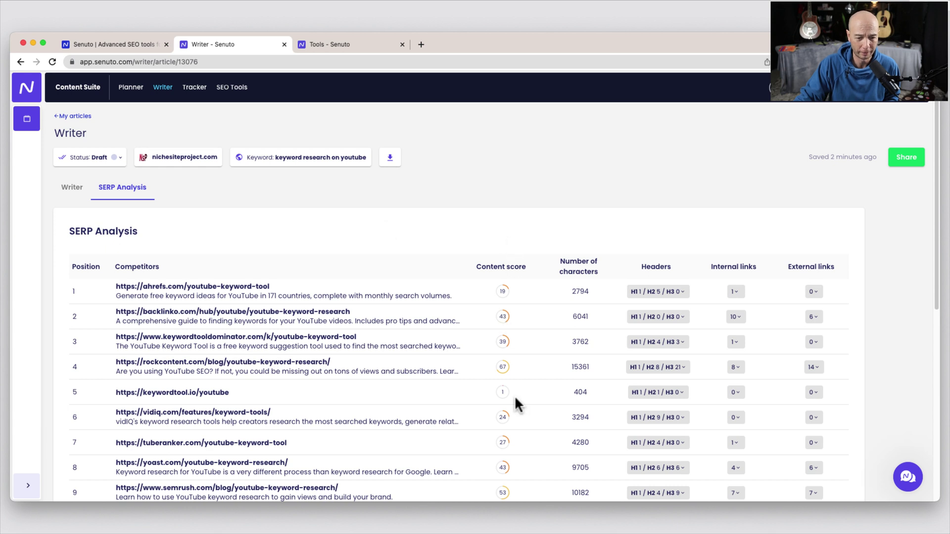
scroll(515, 402, "down", 7)
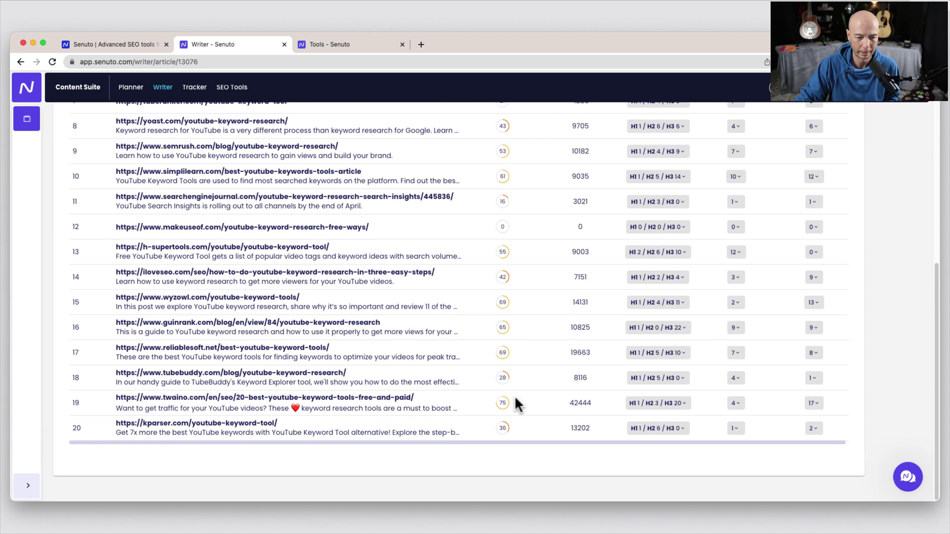
scroll(515, 402, "up", 7)
left_click(73, 193)
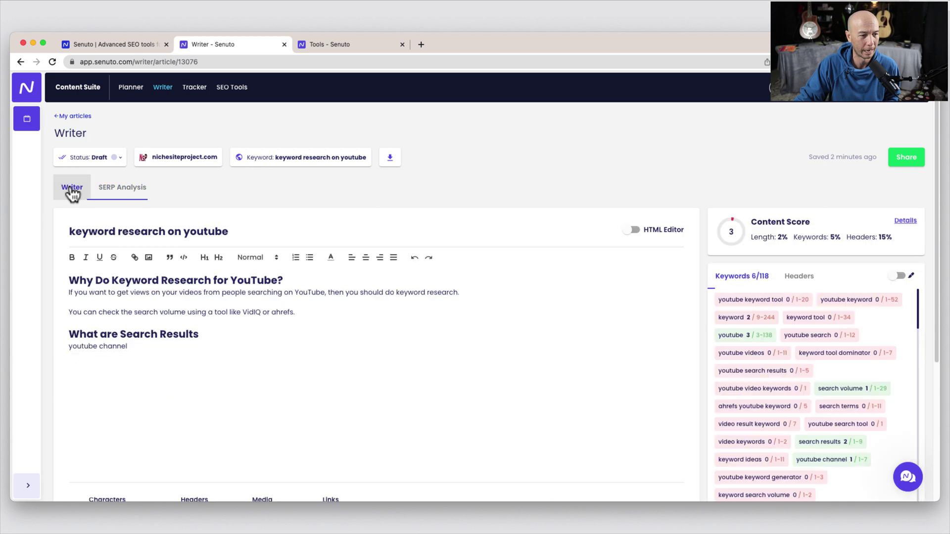
left_click(80, 117)
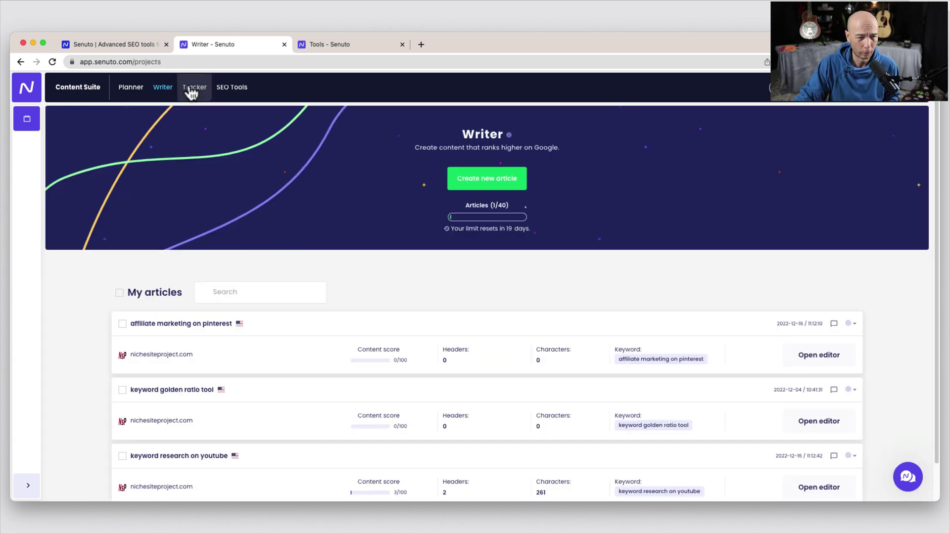
Step: Start creating a new Rank Tracker project, declining the cached project prompt
left_click(193, 89)
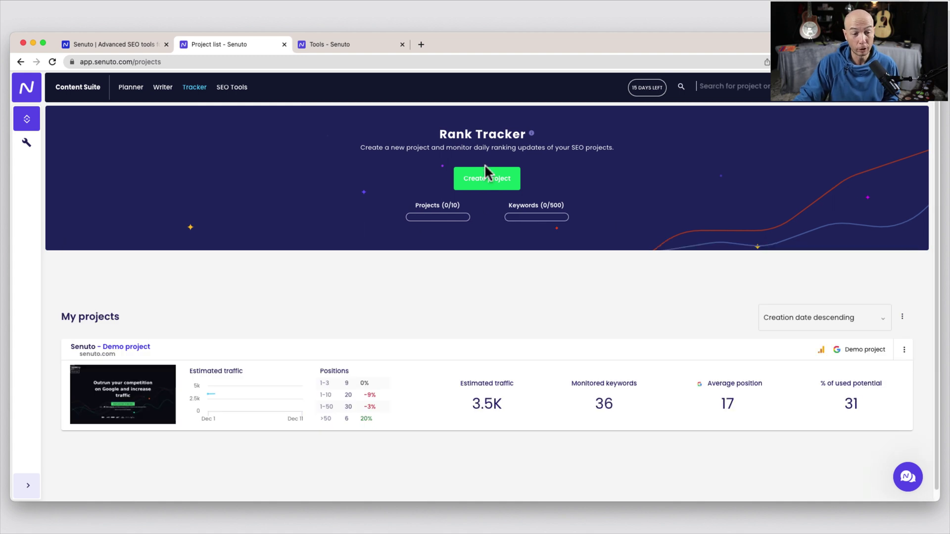
left_click(489, 173)
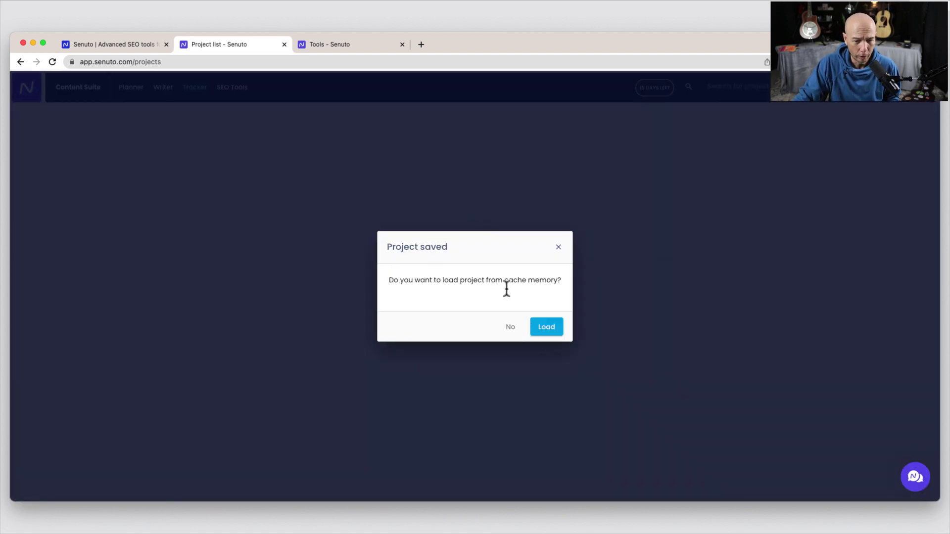
left_click(510, 328)
scroll(391, 307, "down", 2)
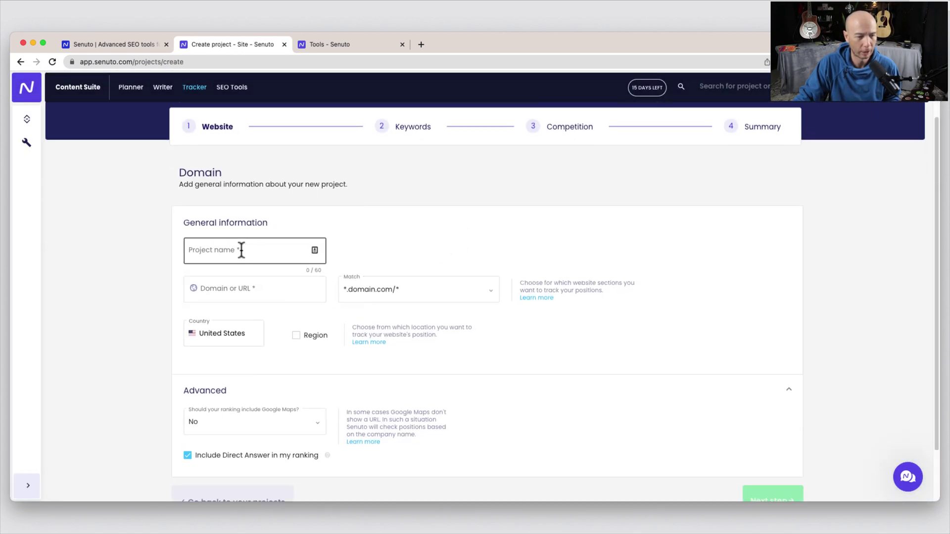
Step: Name the project Niche Site Project with domain nichesiteproject.com and continue to Keywords
left_click(240, 249)
type("Niche Site Project")
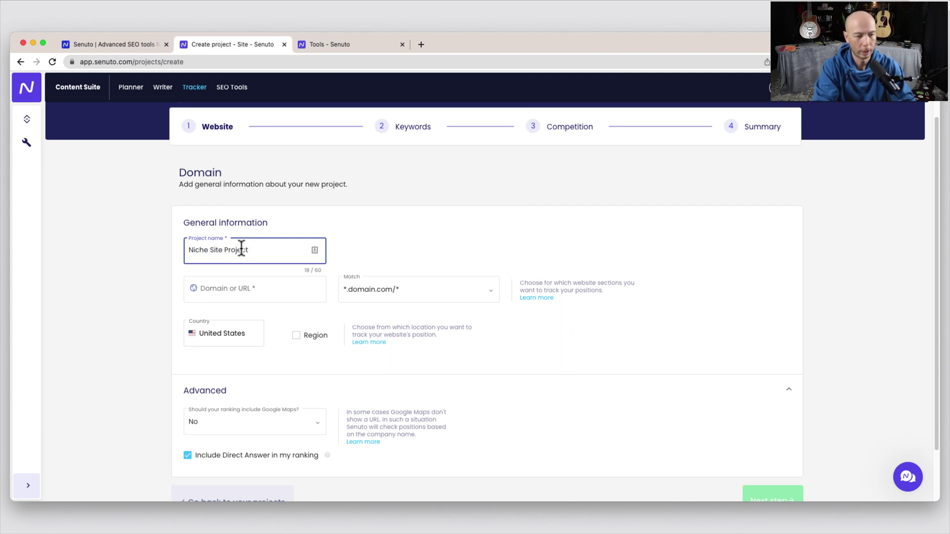
key("Tab")
type("niche si")
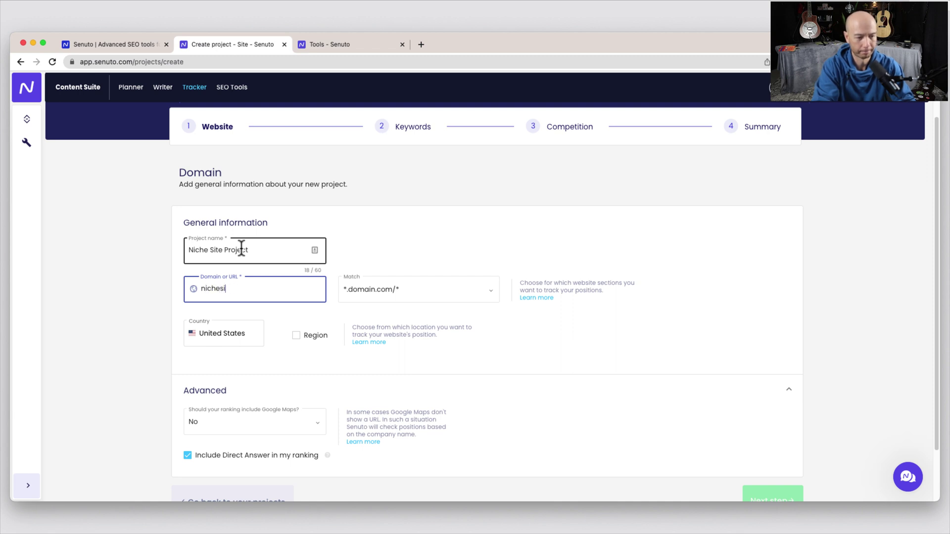
type("teeproject.")
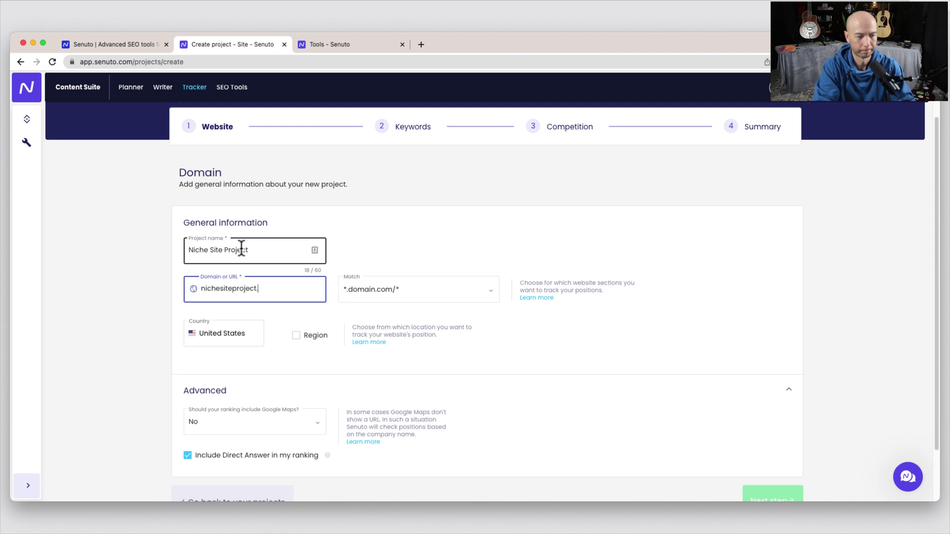
type("com")
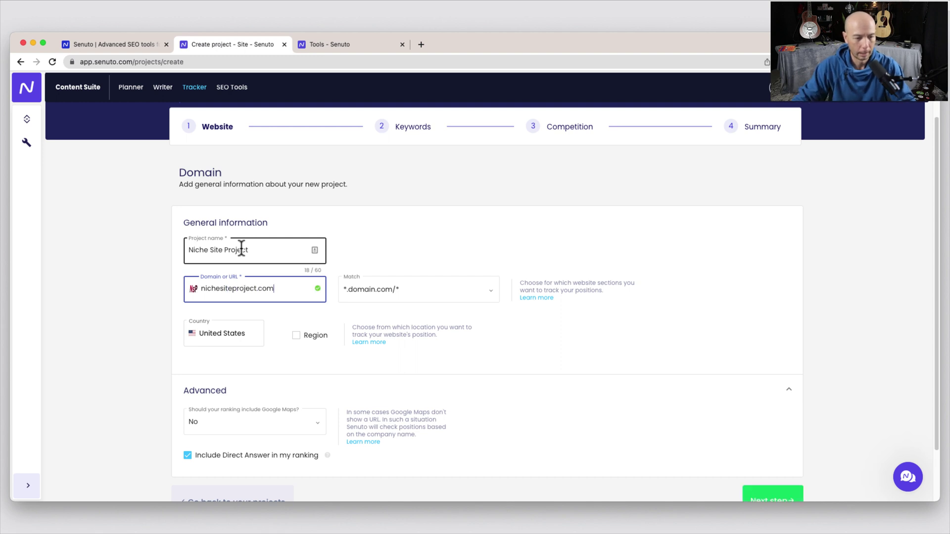
scroll(235, 416, "down", 2)
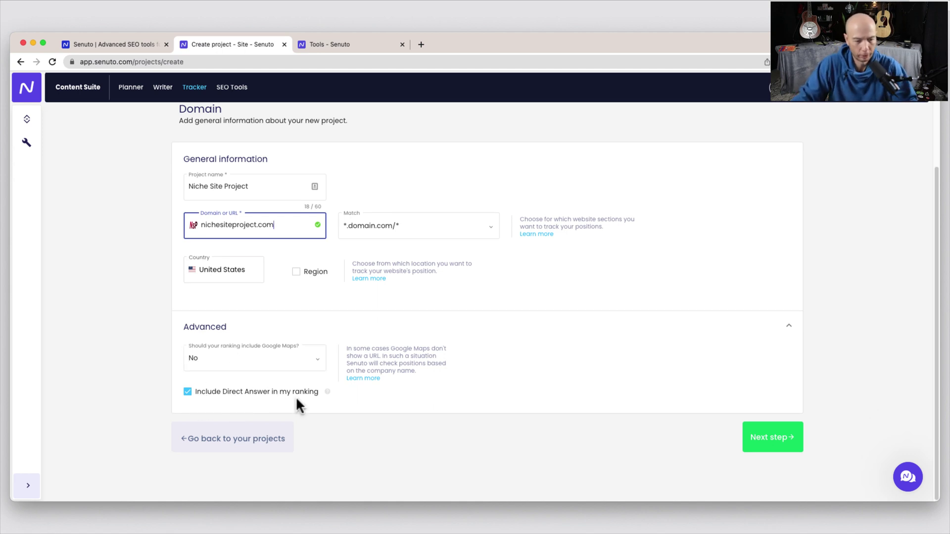
left_click(788, 444)
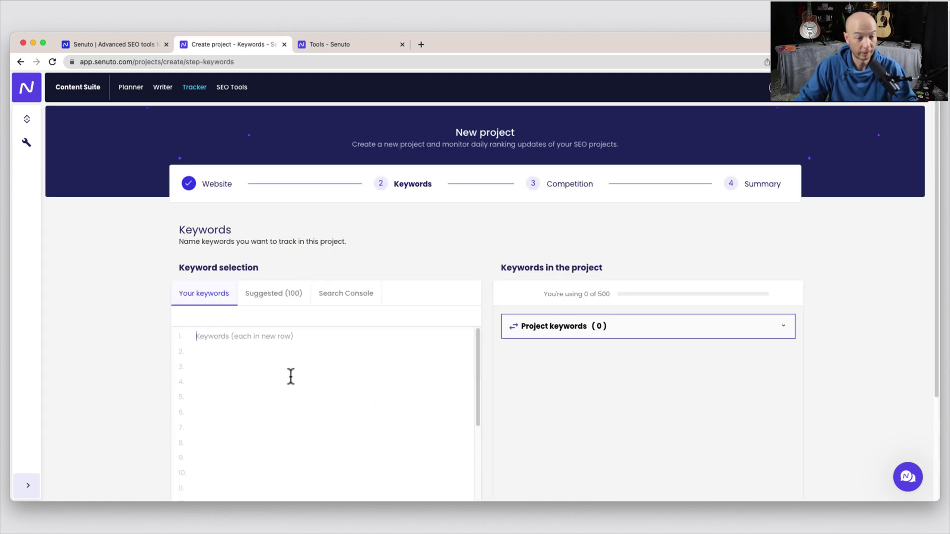
Step: Select all 100 suggested keywords, add them to the project, and continue to Competition
left_click(280, 294)
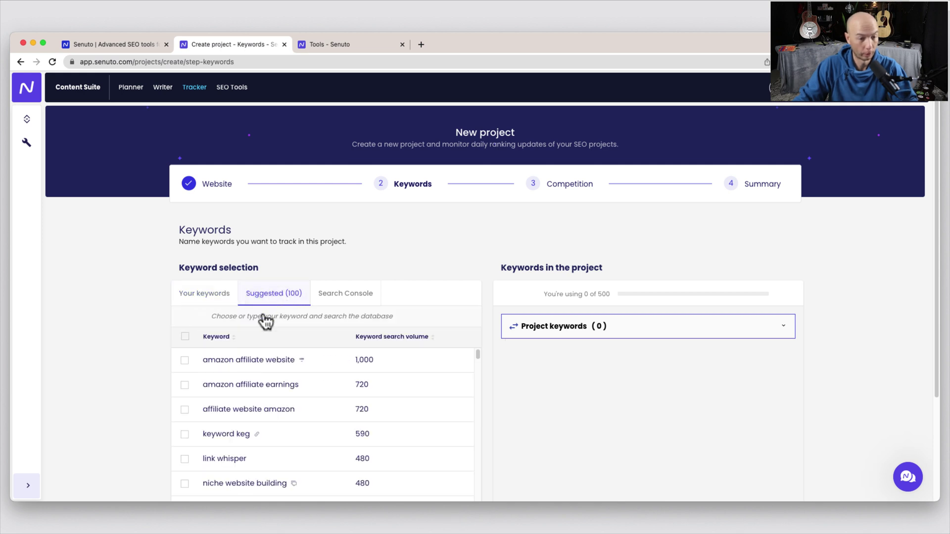
scroll(276, 335, "down", 2)
scroll(253, 371, "down", 1)
scroll(109, 385, "down", 2)
scroll(143, 388, "up", 4)
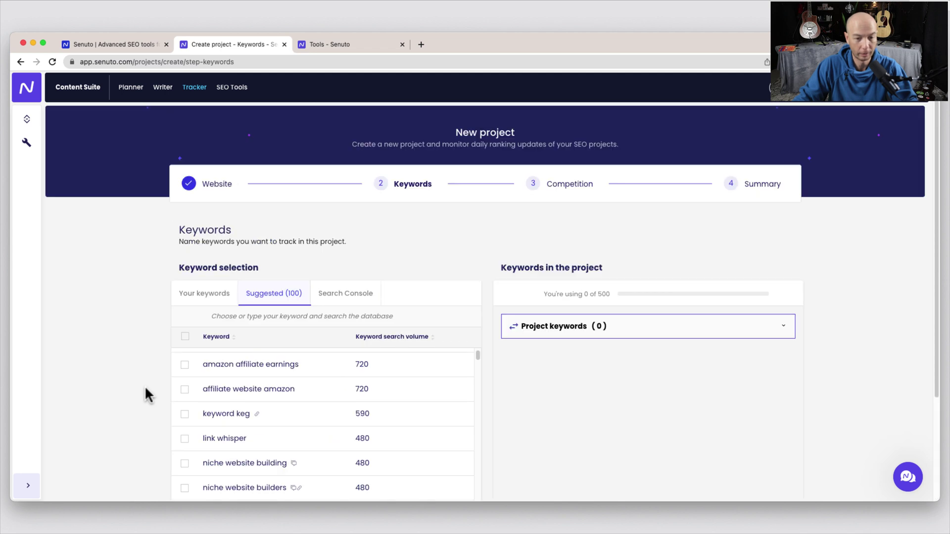
scroll(145, 384, "down", 3)
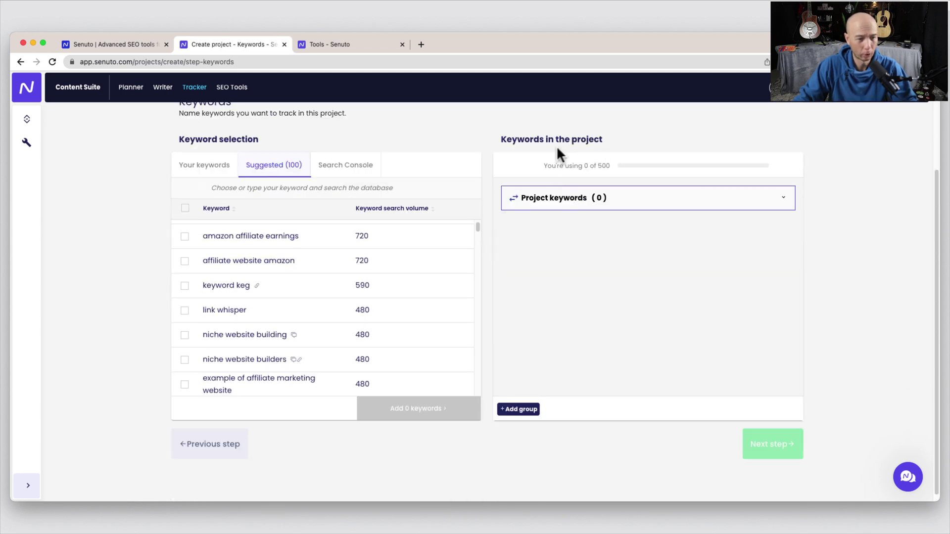
left_click(186, 208)
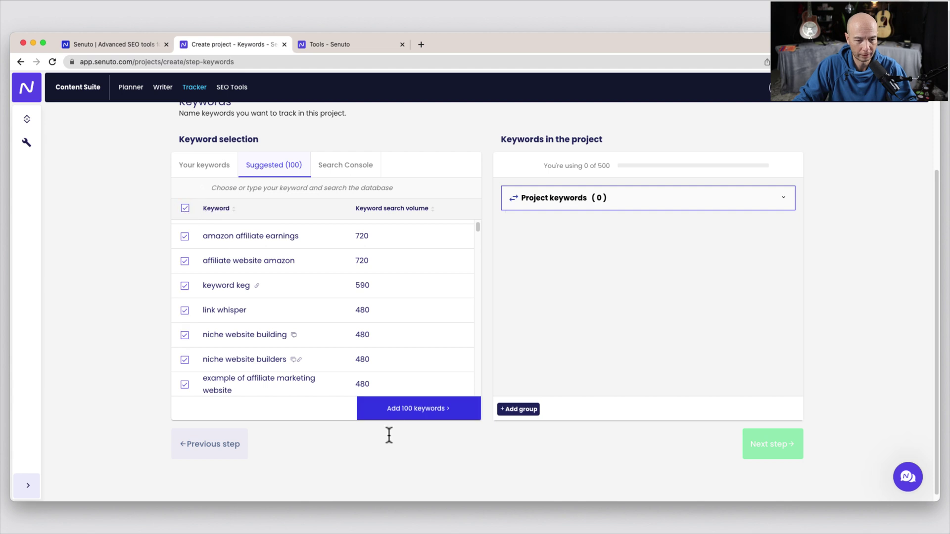
left_click(403, 409)
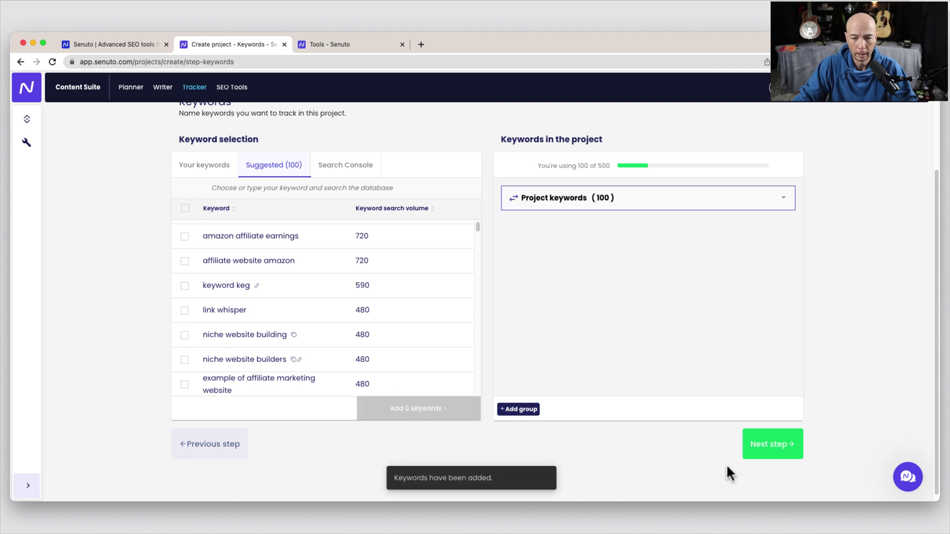
left_click(778, 449)
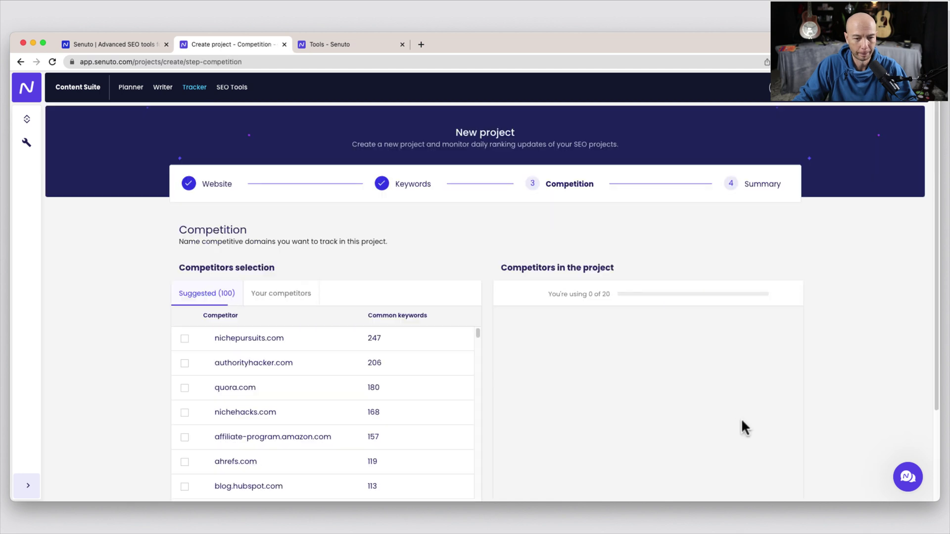
Step: Tick nichepursuits.com, authorityhacker.com, nichehacks.com and ahrefs.com as competitors
scroll(501, 385, "down", 3)
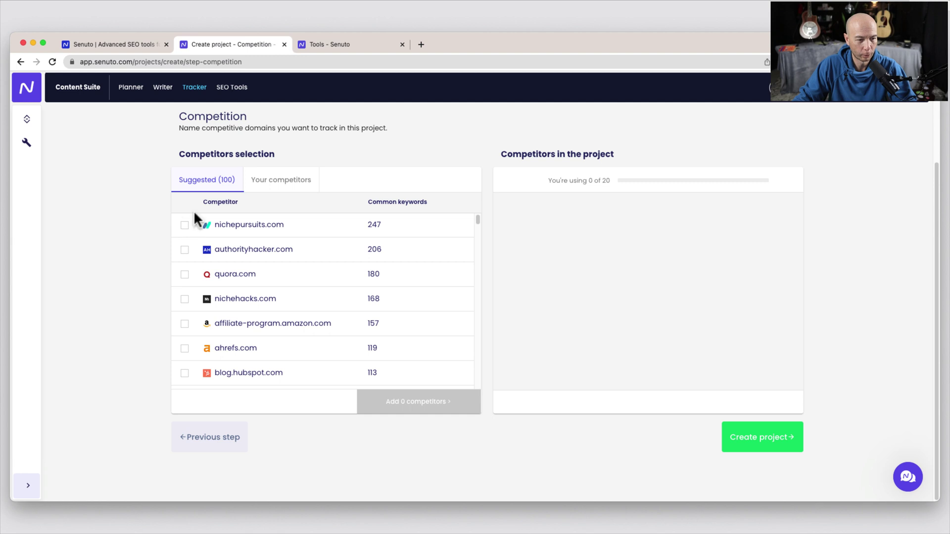
left_click(184, 225)
left_click(185, 250)
left_click(185, 299)
left_click(185, 349)
Step: Tick walletsquirrel.com, cloudliving.com, neilpatel.com and makeawebsitehub.com, add all competitors, and create the project
scroll(188, 364, "down", 3)
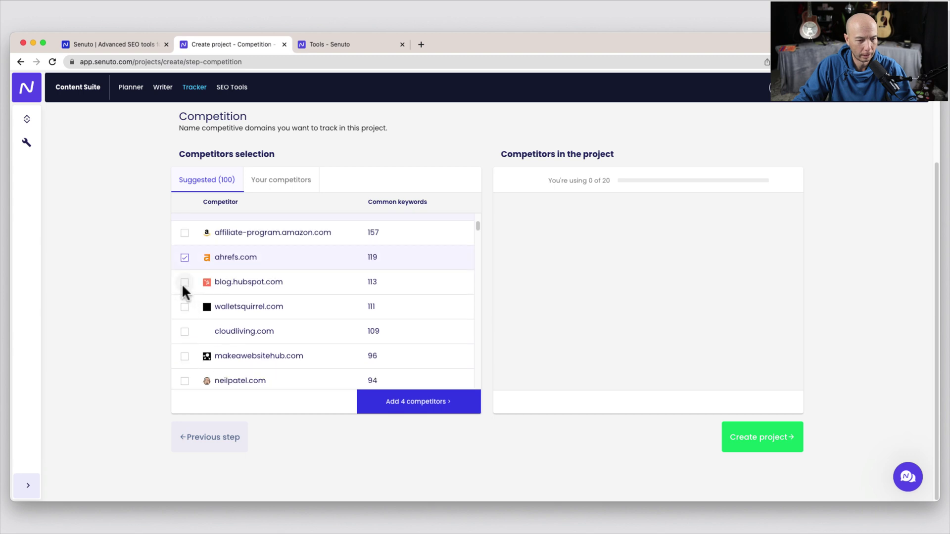
left_click(184, 307)
left_click(185, 331)
left_click(182, 384)
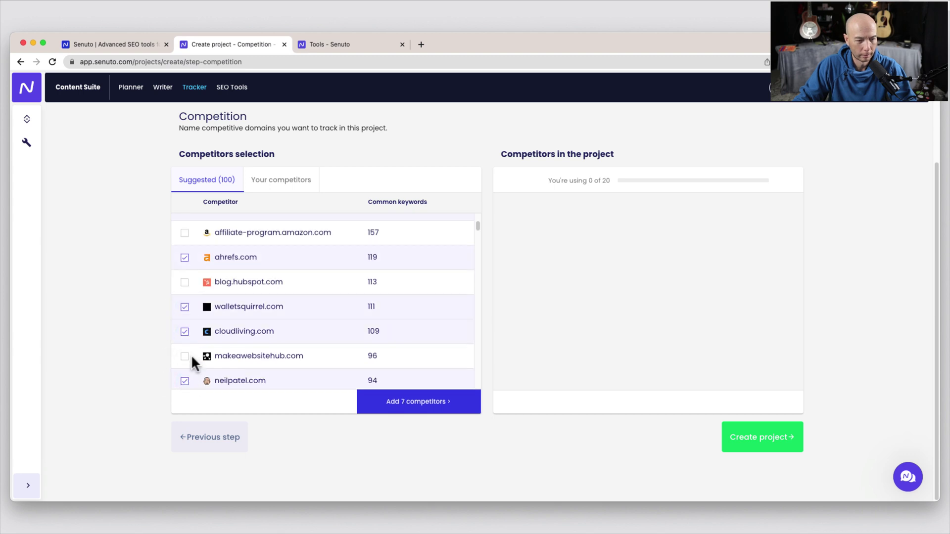
scroll(194, 353, "down", 2)
left_click(185, 296)
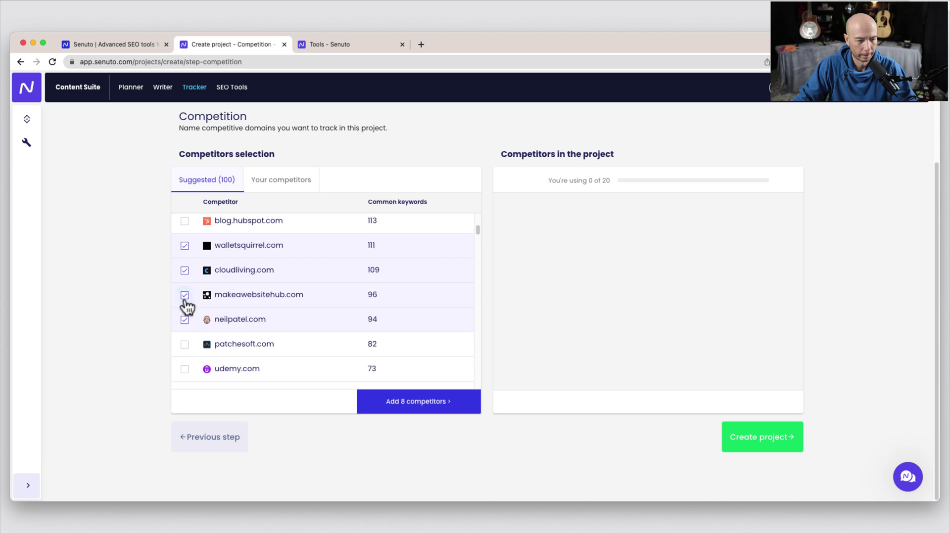
left_click(404, 403)
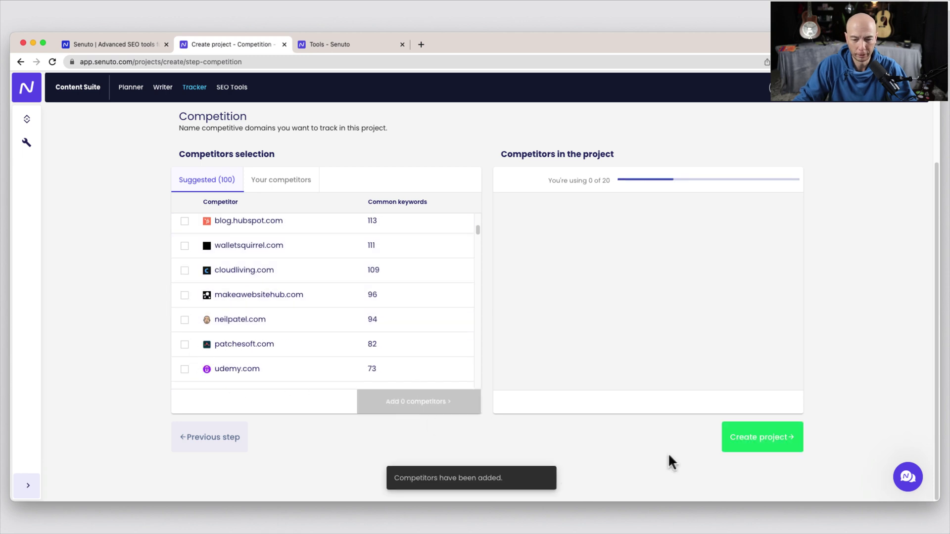
left_click(759, 438)
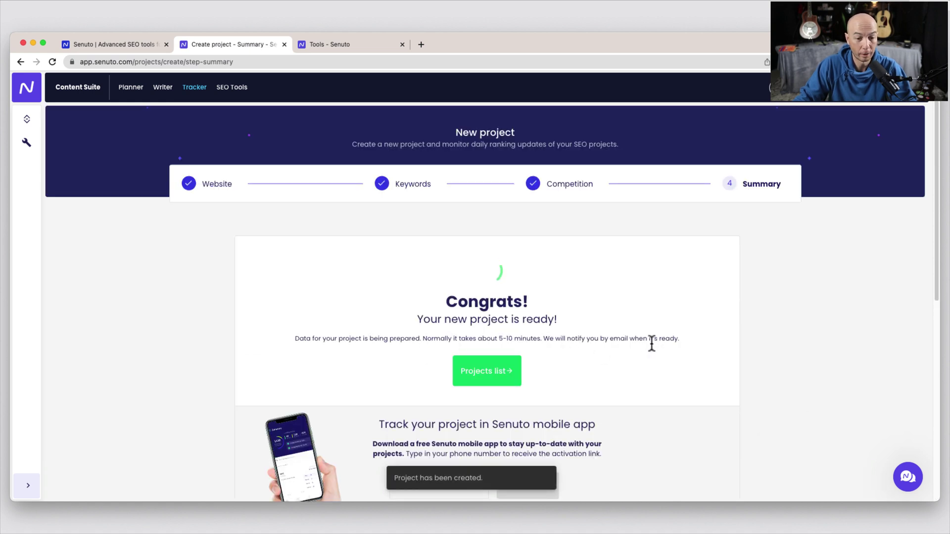
Step: Go to the Tracker projects list and reload it to refresh the data
left_click(485, 373)
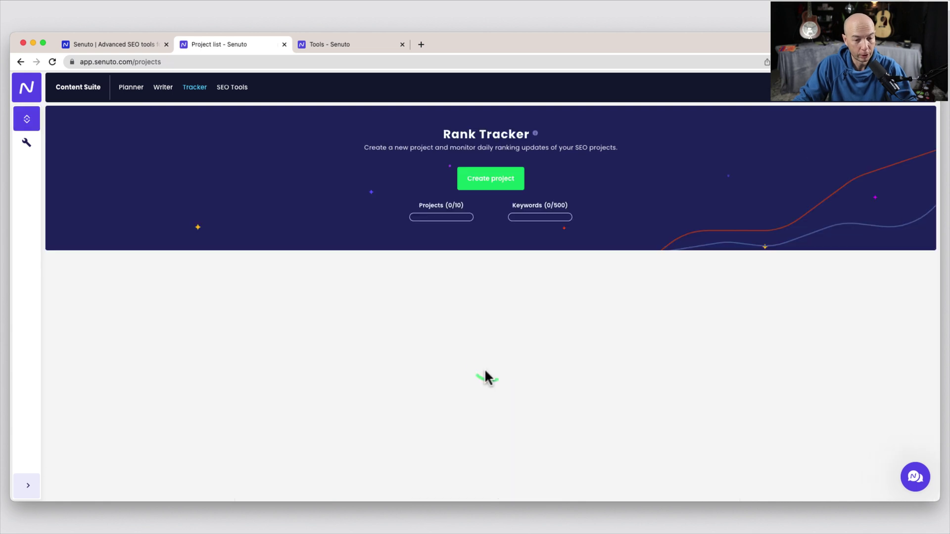
scroll(460, 379, "down", 3)
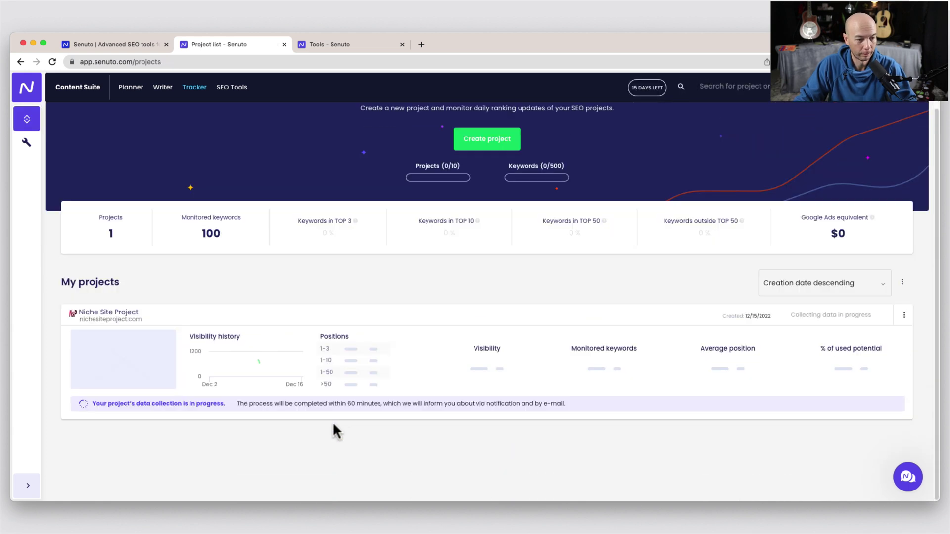
scroll(459, 226, "up", 2)
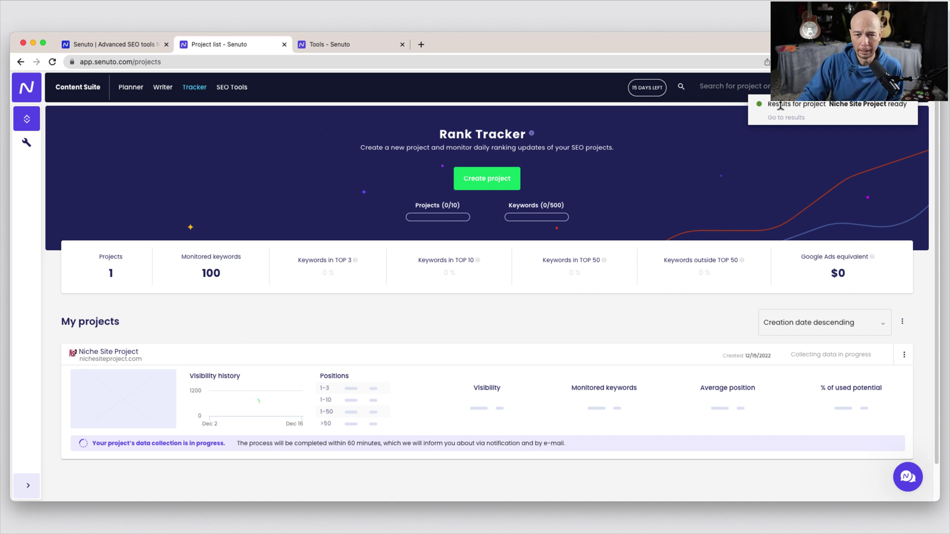
left_click(52, 61)
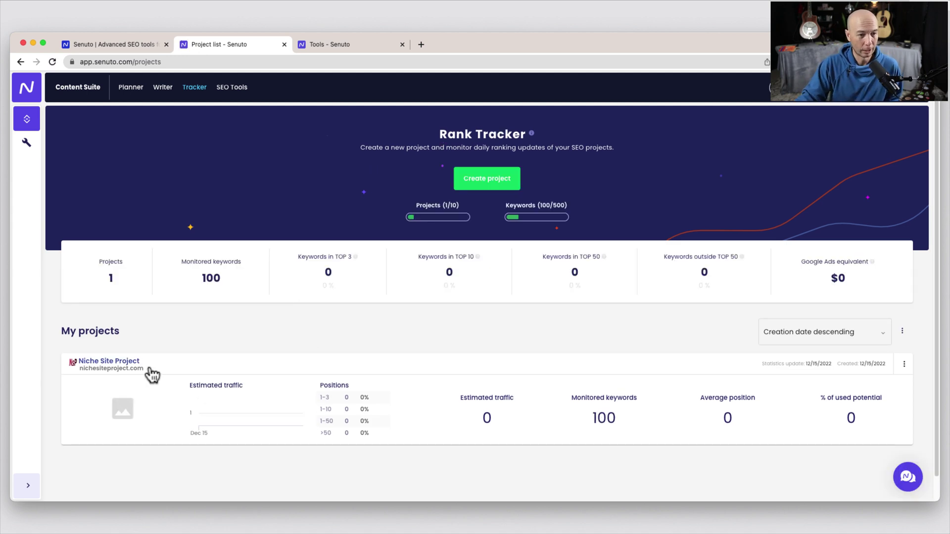
Step: Open the Niche Site Project summary and scroll through its keywords and competitors tables
left_click(119, 370)
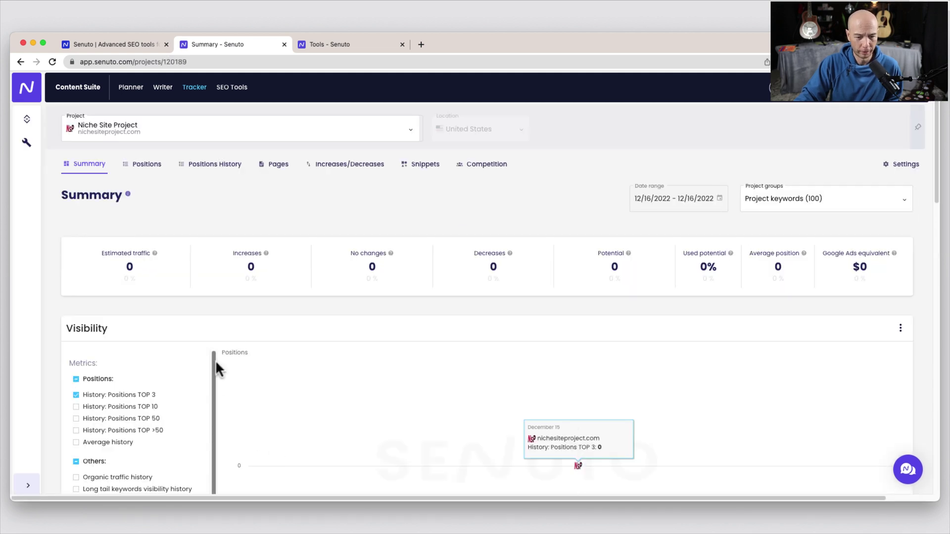
scroll(261, 335, "down", 15)
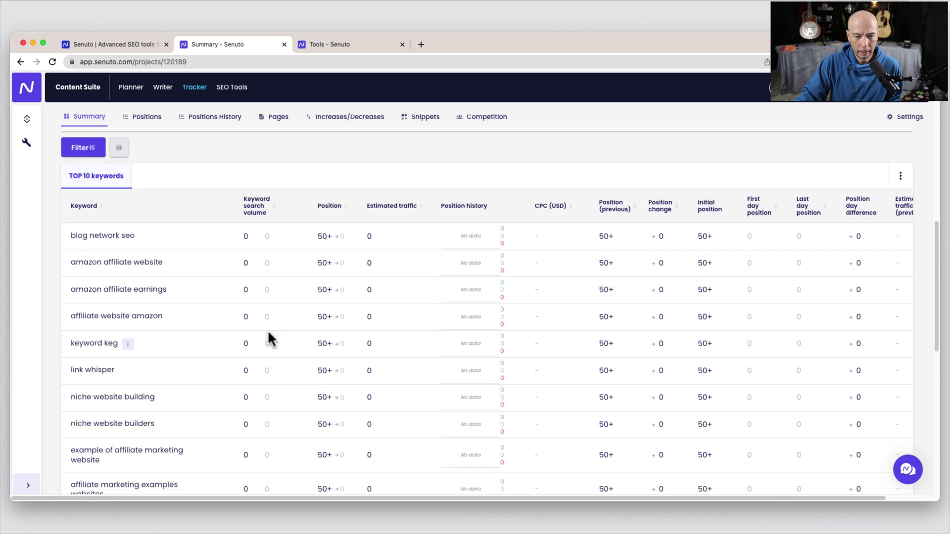
scroll(270, 339, "down", 4)
scroll(270, 339, "down", 5)
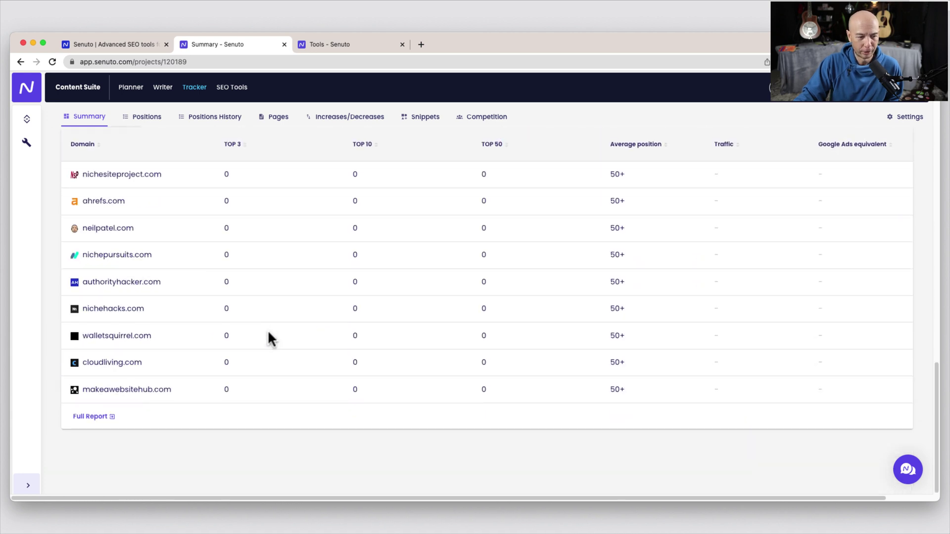
scroll(270, 337, "up", 12)
scroll(269, 334, "up", 5)
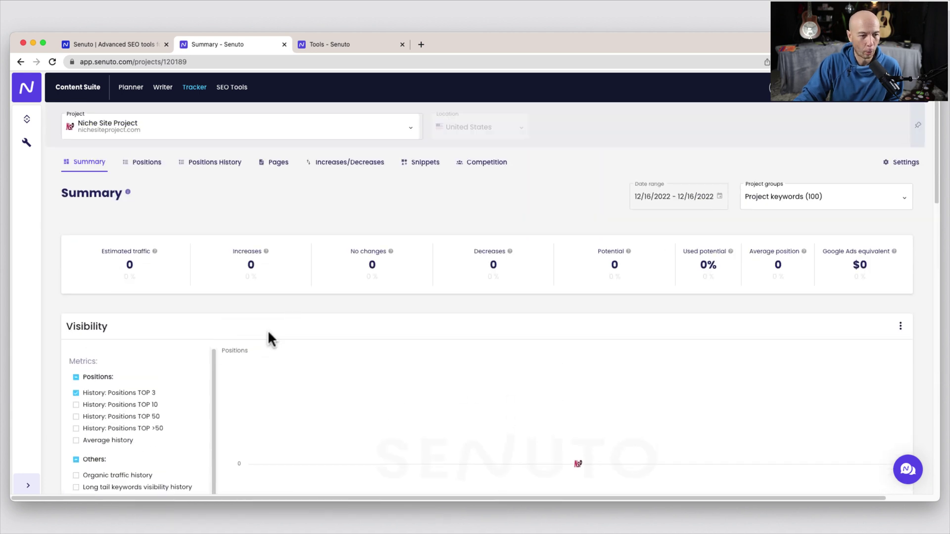
Step: Filter the SEO Tools catalogue to SERP Analysis, Top 100 Crawler and URL Crawler
left_click(231, 90)
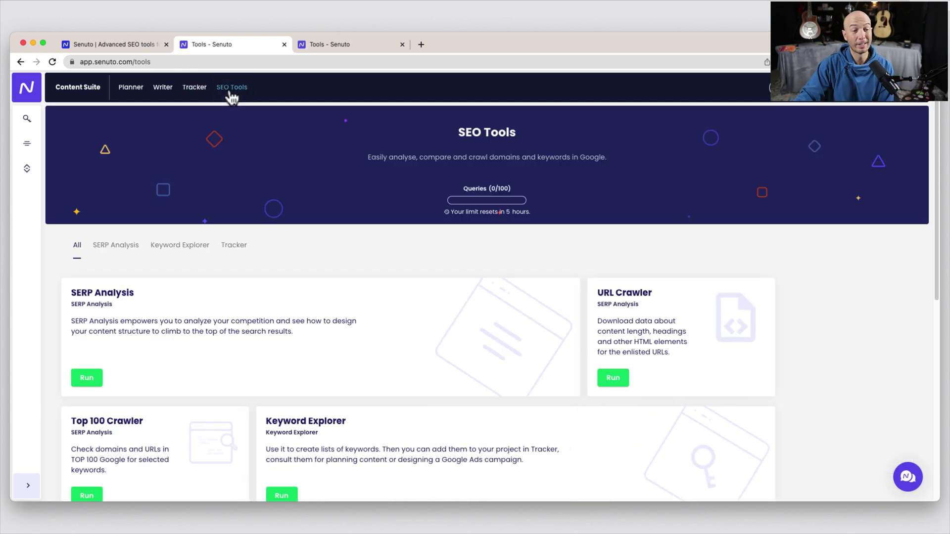
left_click(118, 244)
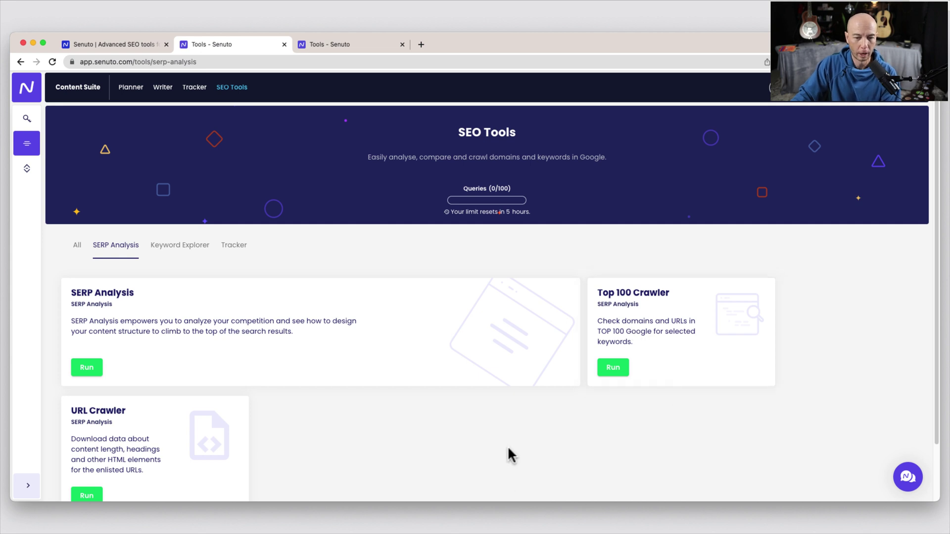
scroll(509, 454, "down", 3)
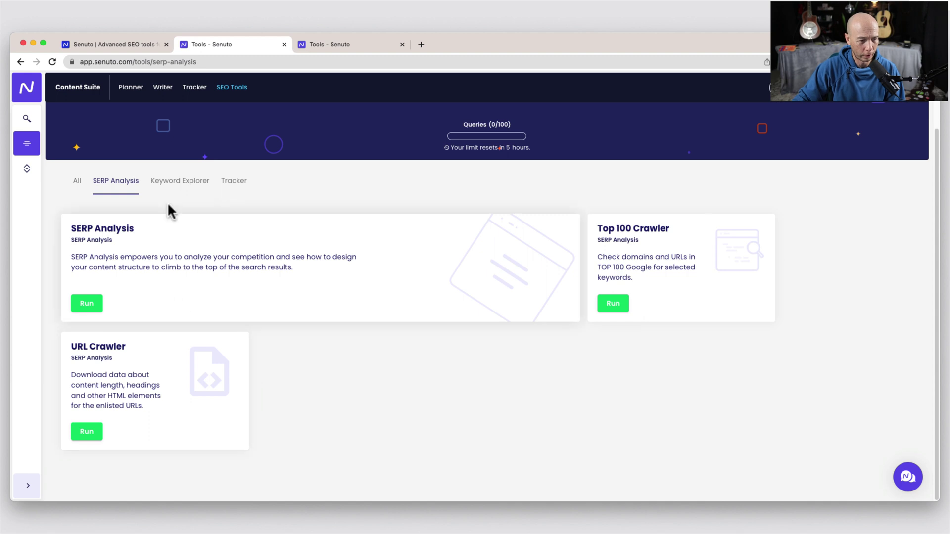
Step: Filter to Keyword Explorer tools and highlight part of the Quick Suggestions description
left_click(176, 185)
scroll(388, 347, "down", 3)
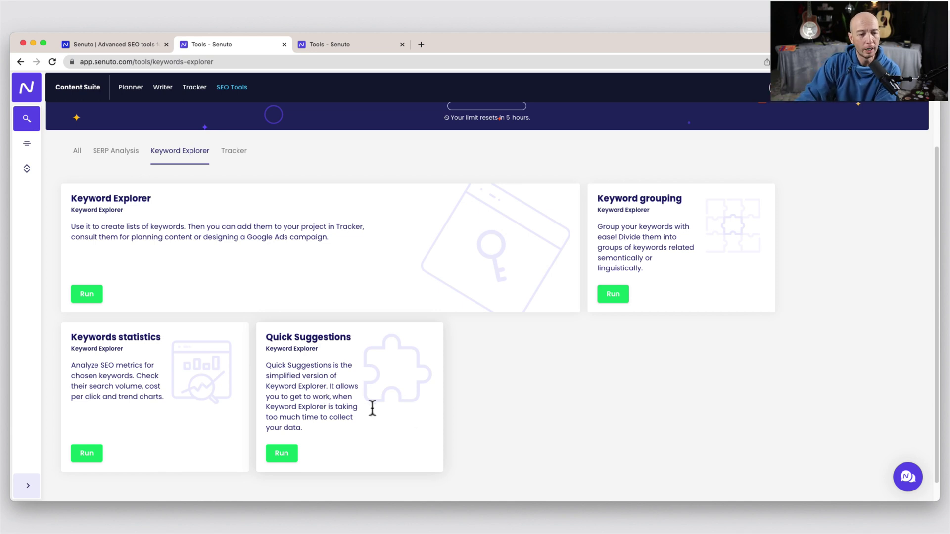
left_click_drag(268, 377, 327, 386)
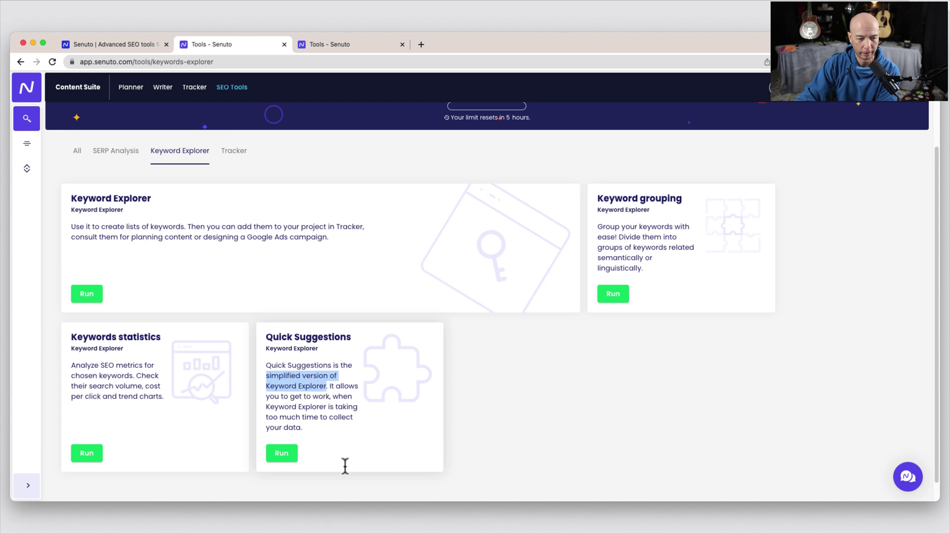
Step: Filter to Tracker tools, read the Competition Analysis and Keyword Cannibalization cards, then show All tools
left_click(238, 152)
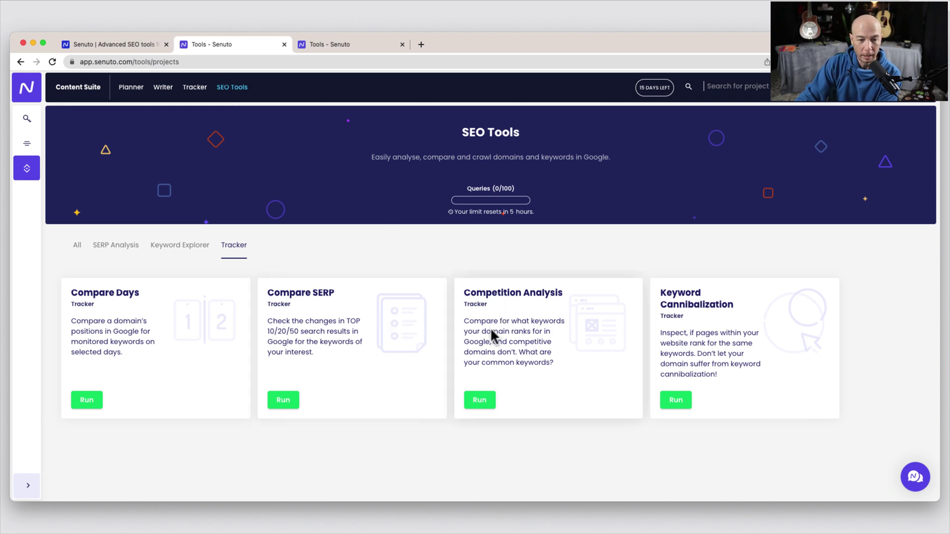
left_click(478, 323)
left_click_drag(478, 322, 569, 396)
left_click(569, 396)
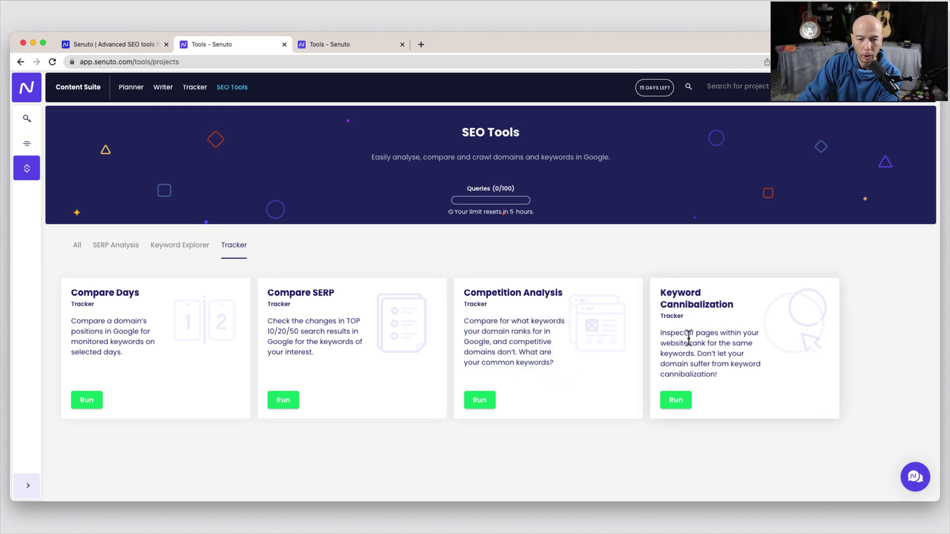
left_click_drag(664, 332, 746, 382)
left_click(747, 383)
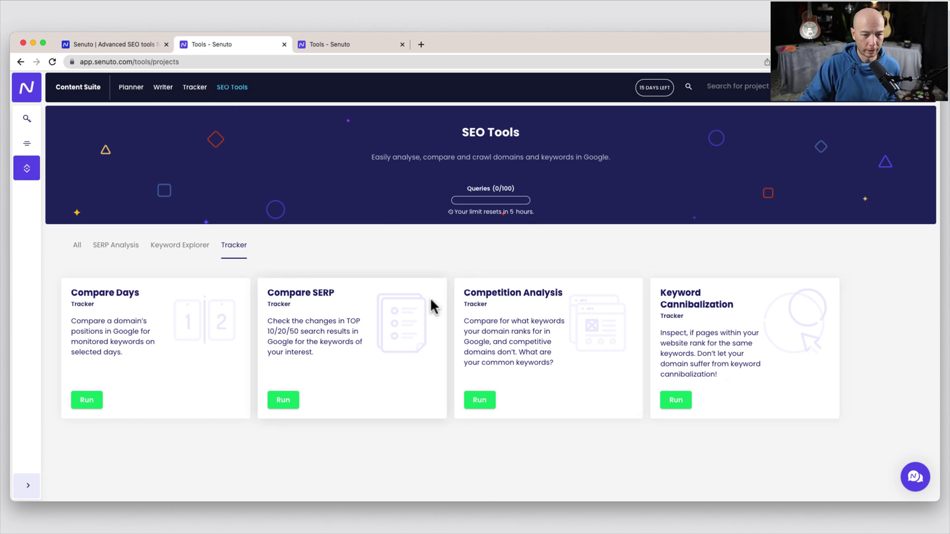
left_click(78, 246)
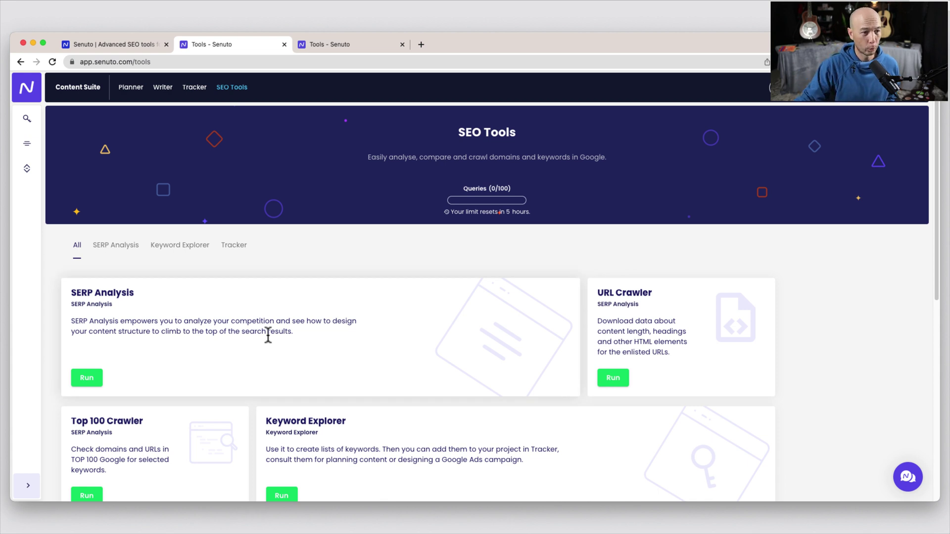
Step: Bring up the Content Suite page showing Planner, Writer and Tracker, then switch focus away from the browser
left_click(94, 95)
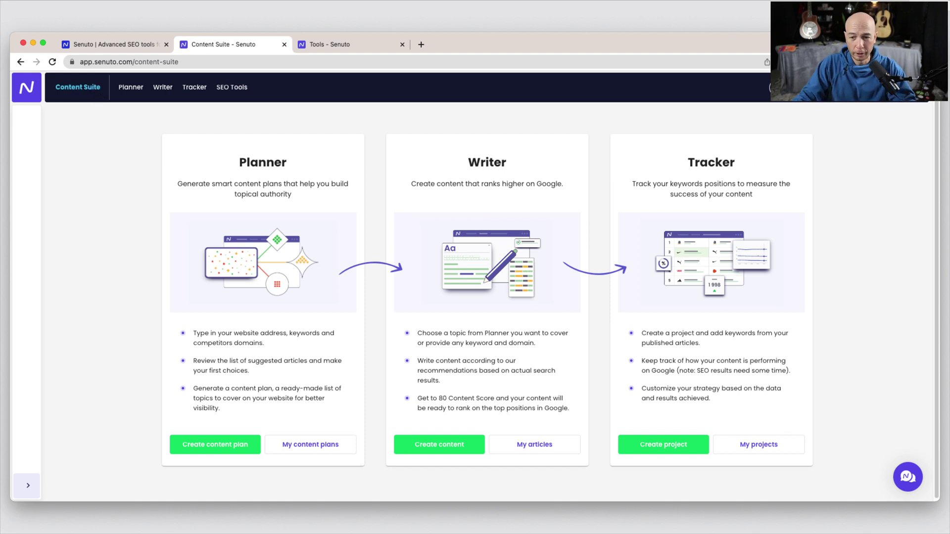
key("super+Tab")
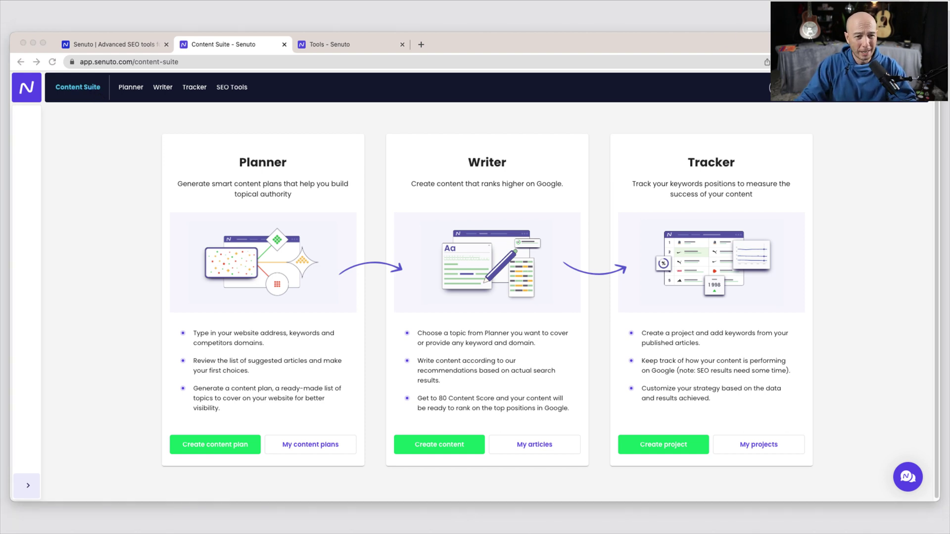